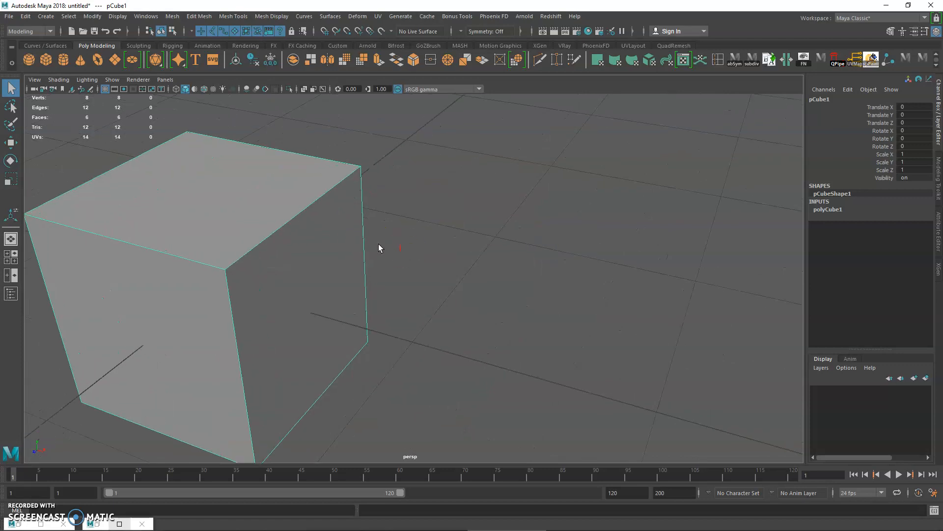
# Select the cube's upper right edge in edge mode and bevel it.
pyautogui.keyDown('alt'); pyautogui.moveTo(452, 247); pyautogui.dragTo(440, 250, button='right'); pyautogui.keyUp('alt')
pyautogui.keyDown('alt'); pyautogui.moveTo(440, 251); pyautogui.dragTo(403, 227); pyautogui.keyUp('alt')
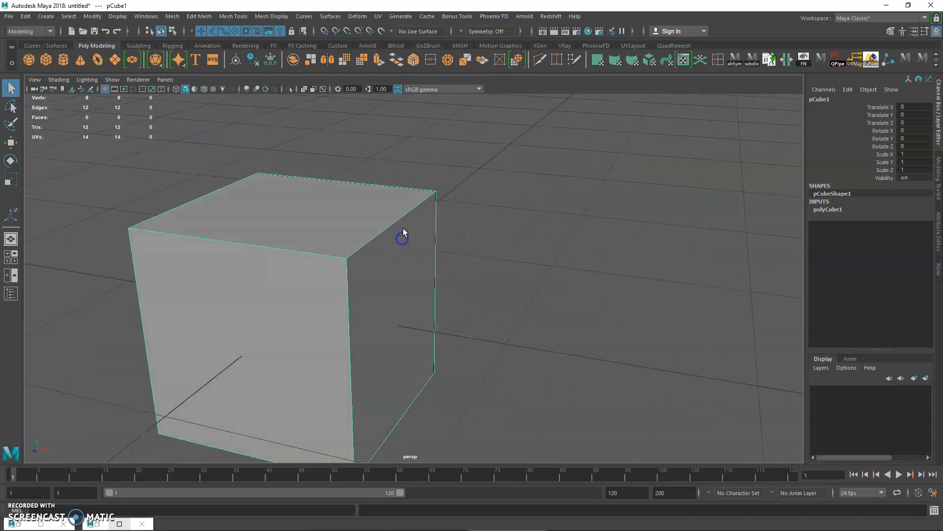
pyautogui.moveTo(399, 219); pyautogui.dragTo(397, 205, button='right')
pyautogui.click(397, 205)
pyautogui.moveTo(480, 227)
pyautogui.keyDown('alt'); pyautogui.mouseDown(button='right')
pyautogui.moveTo(458, 246)
pyautogui.moveTo(505, 281)
pyautogui.moveTo(447, 261)
pyautogui.mouseUp(button='right'); pyautogui.keyUp('alt')
pyautogui.press('4')
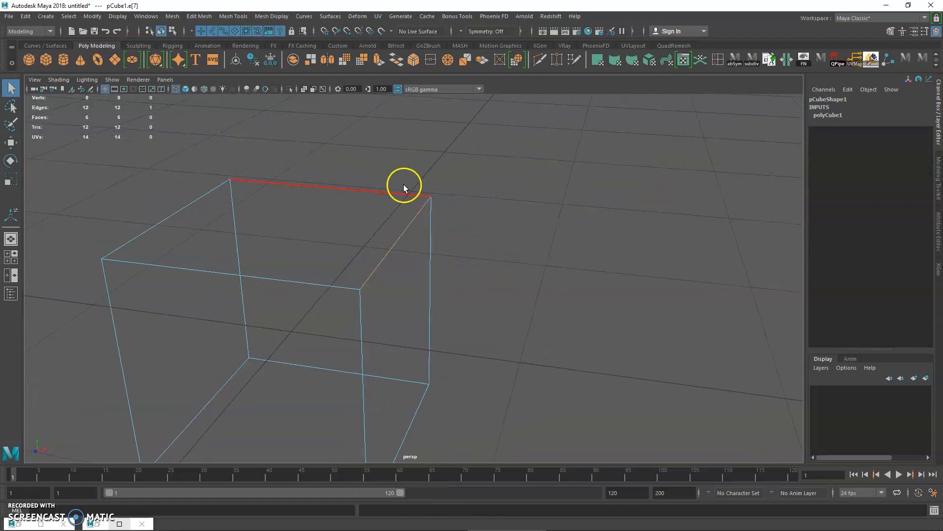
pyautogui.press('5')
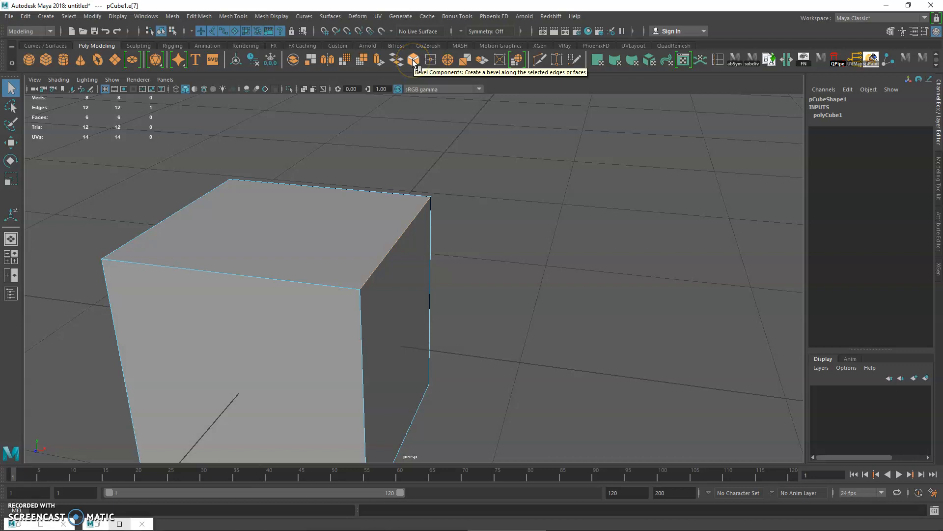
pyautogui.click(414, 64)
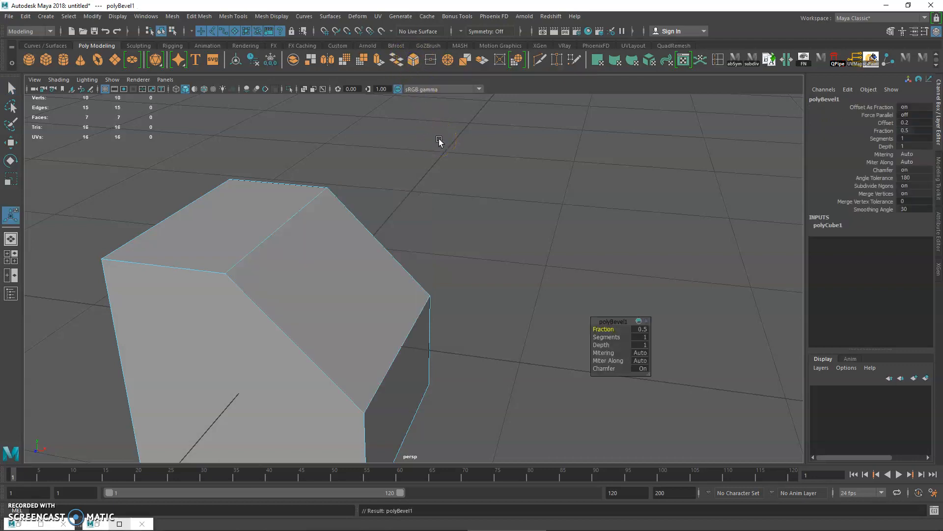
# Set the fraction of the cube's edge bevel to 0.2.
pyautogui.click(376, 204)
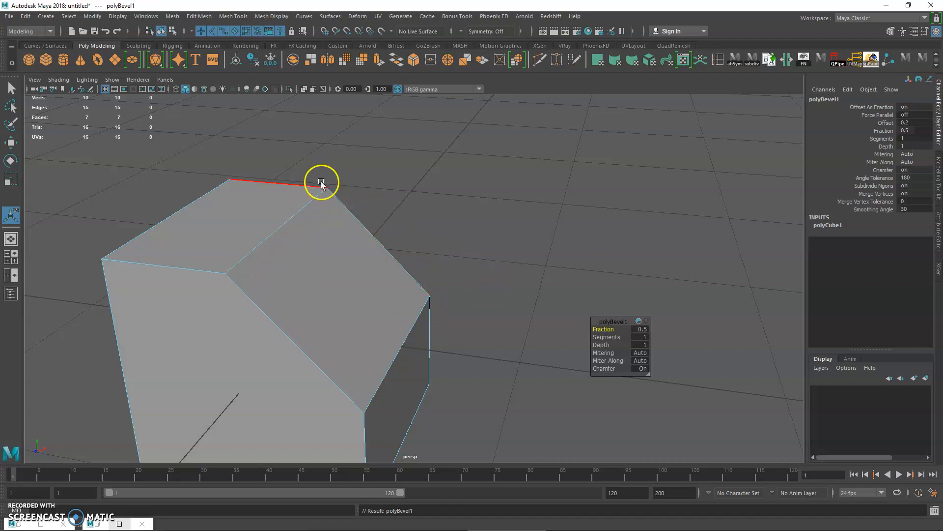
pyautogui.moveTo(603, 321); pyautogui.dragTo(571, 316)
pyautogui.click(610, 324)
pyautogui.write('0.2')
pyautogui.press('Return')
pyautogui.keyDown('alt'); pyautogui.moveTo(575, 286); pyautogui.dragTo(531, 294); pyautogui.keyUp('alt')
pyautogui.click(364, 197)
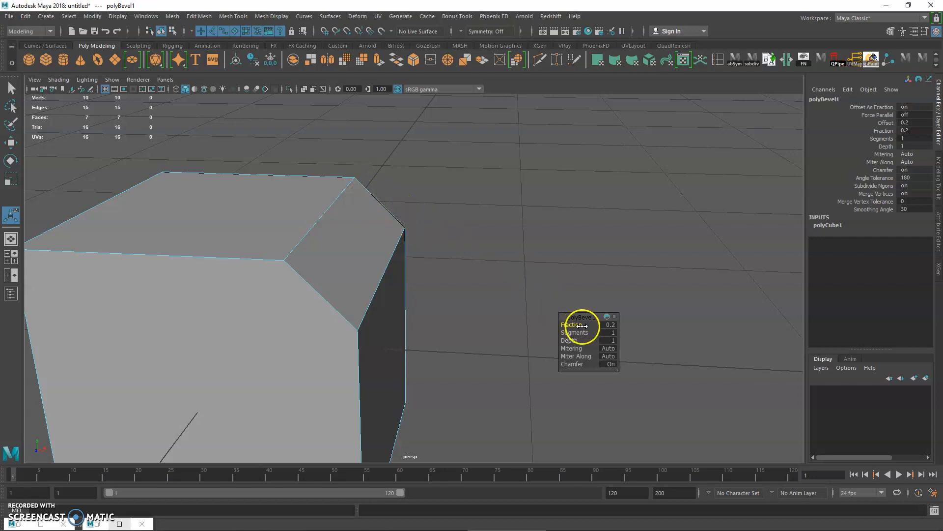
# Increase the edge bevel's segments to 7.
pyautogui.moveTo(578, 332); pyautogui.dragTo(581, 329)
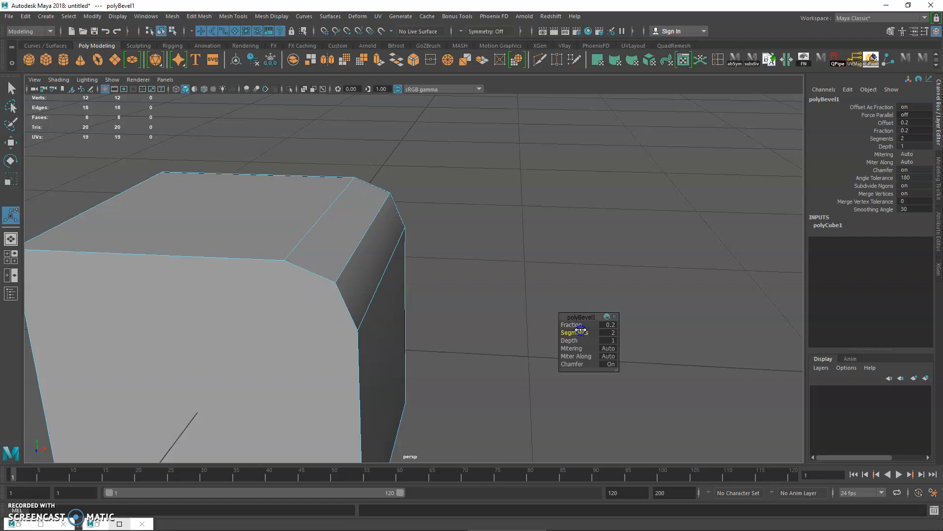
pyautogui.moveTo(584, 328); pyautogui.dragTo(586, 327)
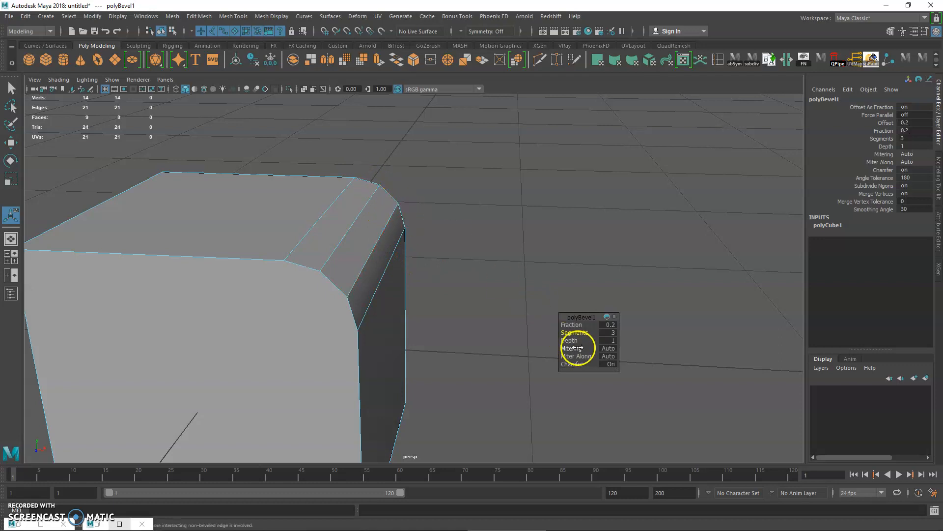
pyautogui.moveTo(577, 332); pyautogui.dragTo(596, 332)
pyautogui.keyDown('alt'); pyautogui.moveTo(427, 310); pyautogui.dragTo(374, 309); pyautogui.keyUp('alt')
# Return to object mode and examine the rounded edge of the cube from several angles.
pyautogui.rightClick(291, 178)
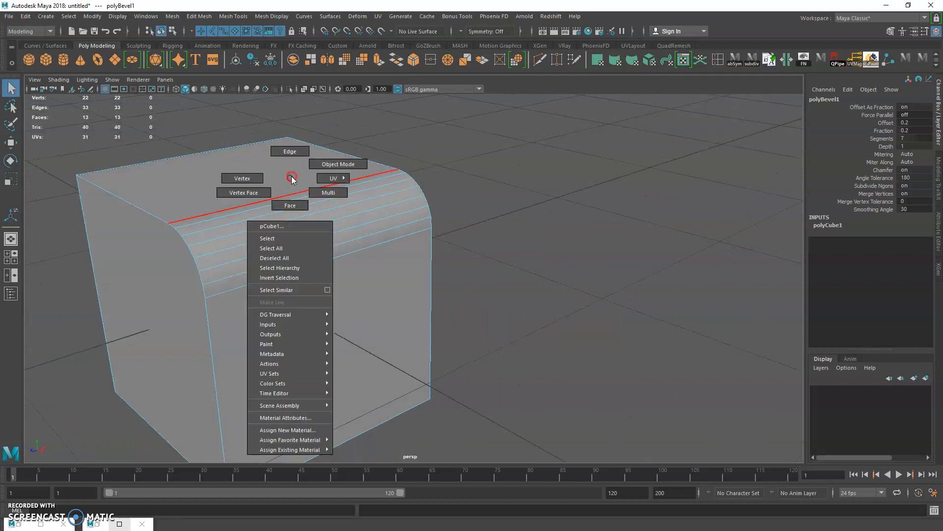
pyautogui.moveTo(291, 177); pyautogui.dragTo(330, 165, button='right')
pyautogui.keyDown('alt'); pyautogui.moveTo(312, 194); pyautogui.dragTo(373, 227, button='middle'); pyautogui.keyUp('alt')
pyautogui.keyDown('alt'); pyautogui.moveTo(373, 228); pyautogui.dragTo(403, 230); pyautogui.keyUp('alt')
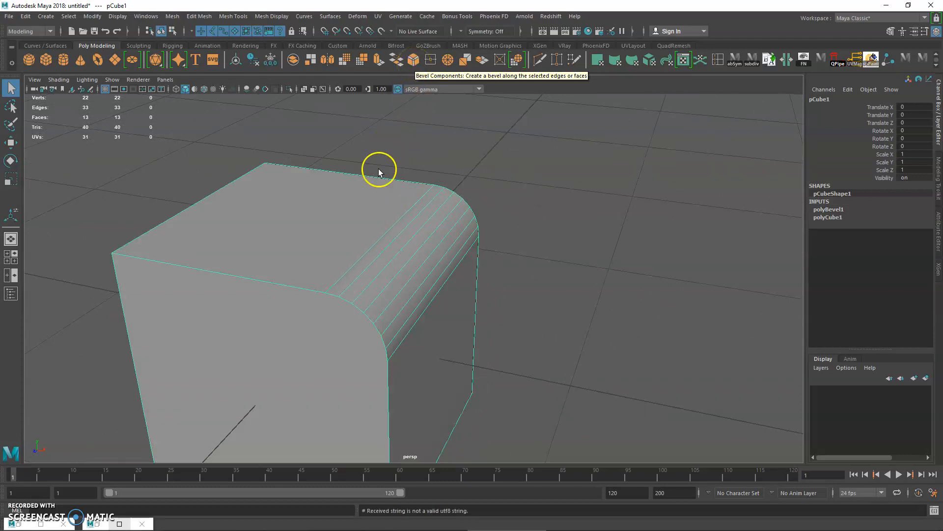
pyautogui.keyDown('alt'); pyautogui.moveTo(378, 169); pyautogui.dragTo(362, 180, button='middle'); pyautogui.keyUp('alt')
pyautogui.keyDown('alt'); pyautogui.moveTo(362, 181); pyautogui.dragTo(398, 214, button='right'); pyautogui.keyUp('alt')
pyautogui.moveTo(398, 213)
pyautogui.keyDown('alt'); pyautogui.mouseDown()
pyautogui.moveTo(408, 182)
pyautogui.moveTo(402, 208)
pyautogui.mouseUp(); pyautogui.keyUp('alt')
pyautogui.keyDown('alt'); pyautogui.moveTo(401, 208); pyautogui.dragTo(398, 190, button='right'); pyautogui.keyUp('alt')
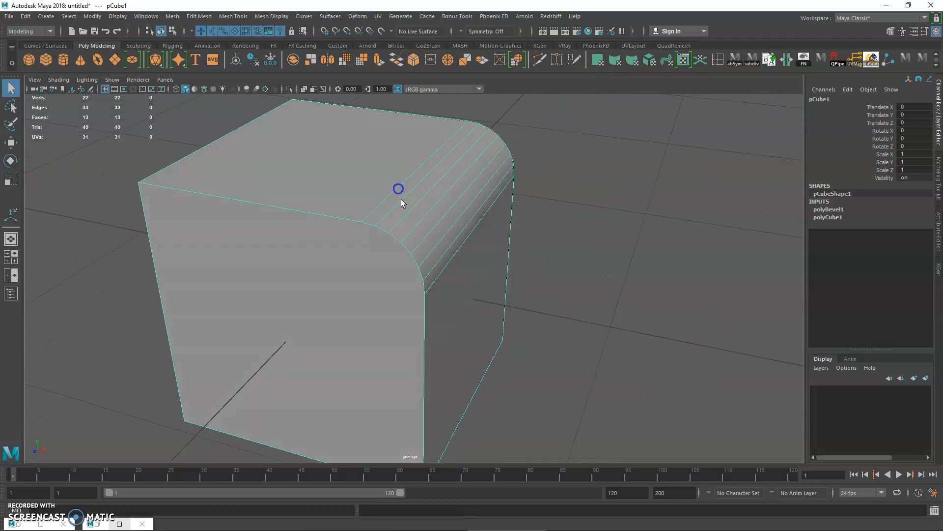
pyautogui.keyDown('alt'); pyautogui.moveTo(408, 212); pyautogui.dragTo(431, 187, button='middle'); pyautogui.keyUp('alt')
pyautogui.keyDown('alt'); pyautogui.moveTo(431, 186); pyautogui.dragTo(406, 170, button='right'); pyautogui.keyUp('alt')
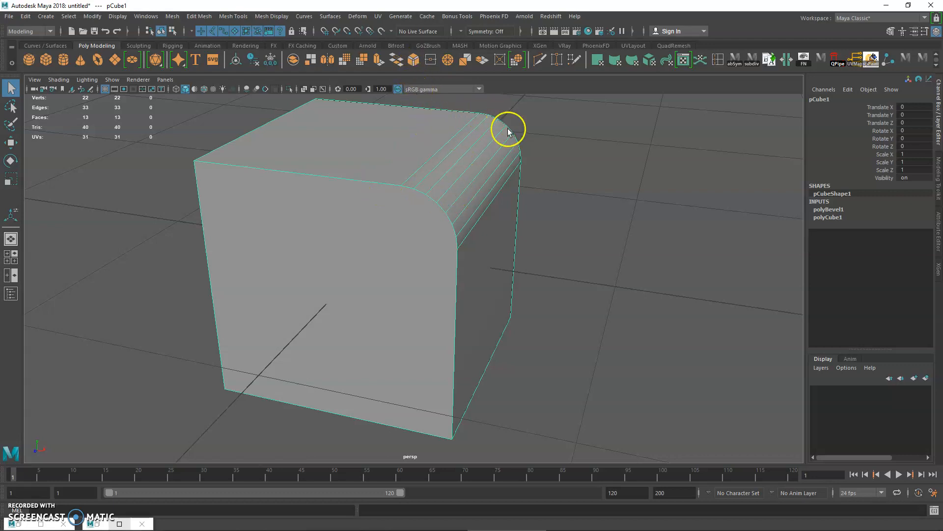
# Select the cube's front face to inspect the polygon bordering the bevel.
pyautogui.moveTo(301, 240); pyautogui.dragTo(329, 253, button='right')
pyautogui.click(361, 231)
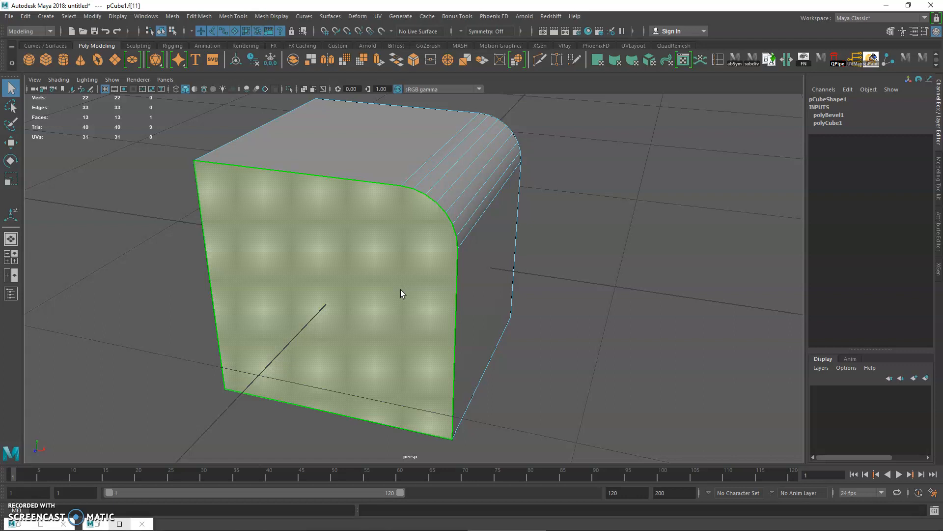
pyautogui.click(361, 250)
pyautogui.keyDown('alt'); pyautogui.moveTo(349, 238); pyautogui.dragTo(361, 244); pyautogui.keyUp('alt')
pyautogui.keyDown('alt'); pyautogui.moveTo(361, 243); pyautogui.dragTo(373, 247, button='right'); pyautogui.keyUp('alt')
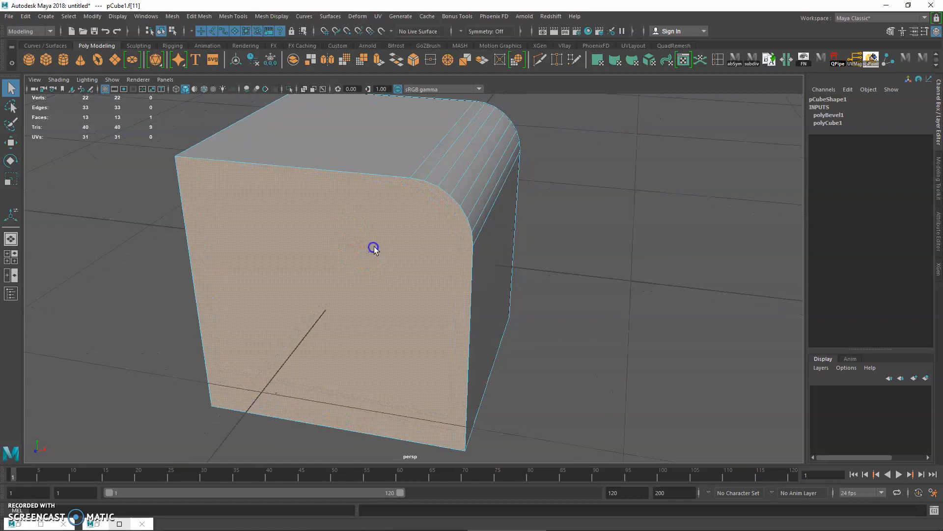
pyautogui.keyDown('alt'); pyautogui.moveTo(361, 262); pyautogui.dragTo(351, 260); pyautogui.keyUp('alt')
# Select all the edges around the front face, including the short ones along the bevel's curve.
pyautogui.moveTo(340, 162); pyautogui.dragTo(340, 141, button='right')
pyautogui.click(384, 169)
pyautogui.moveTo(404, 178)
pyautogui.mouseDown()
pyautogui.moveTo(436, 191)
pyautogui.moveTo(460, 222)
pyautogui.moveTo(461, 257)
pyautogui.moveTo(320, 406)
pyautogui.moveTo(219, 307)
pyautogui.moveTo(412, 272)
pyautogui.mouseUp()
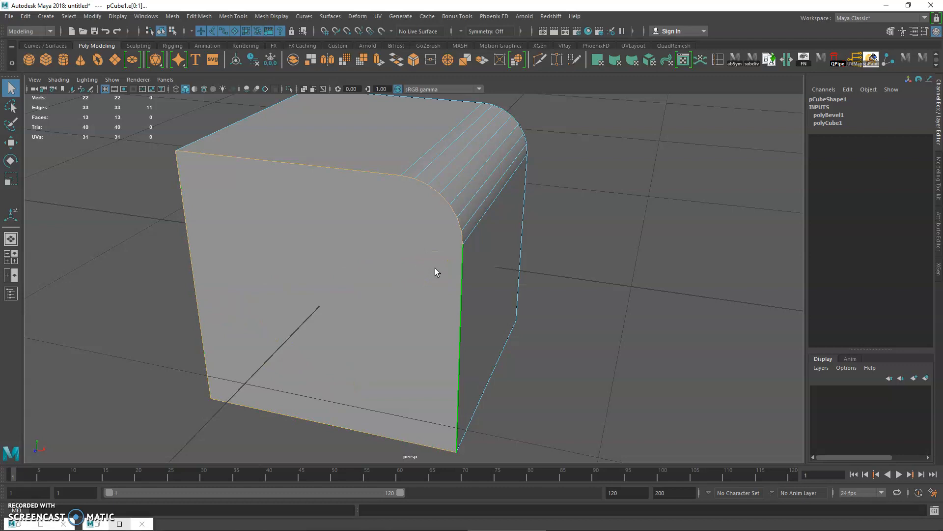
pyautogui.moveTo(434, 265); pyautogui.dragTo(420, 214)
pyautogui.keyDown('alt'); pyautogui.moveTo(441, 193); pyautogui.dragTo(409, 218, button='middle'); pyautogui.keyUp('alt')
pyautogui.keyDown('alt'); pyautogui.moveTo(409, 218); pyautogui.dragTo(418, 240, button='right'); pyautogui.keyUp('alt')
pyautogui.keyDown('alt'); pyautogui.moveTo(419, 241); pyautogui.dragTo(399, 243); pyautogui.keyUp('alt')
pyautogui.keyDown('alt'); pyautogui.moveTo(392, 178); pyautogui.dragTo(364, 190, button='middle'); pyautogui.keyUp('alt')
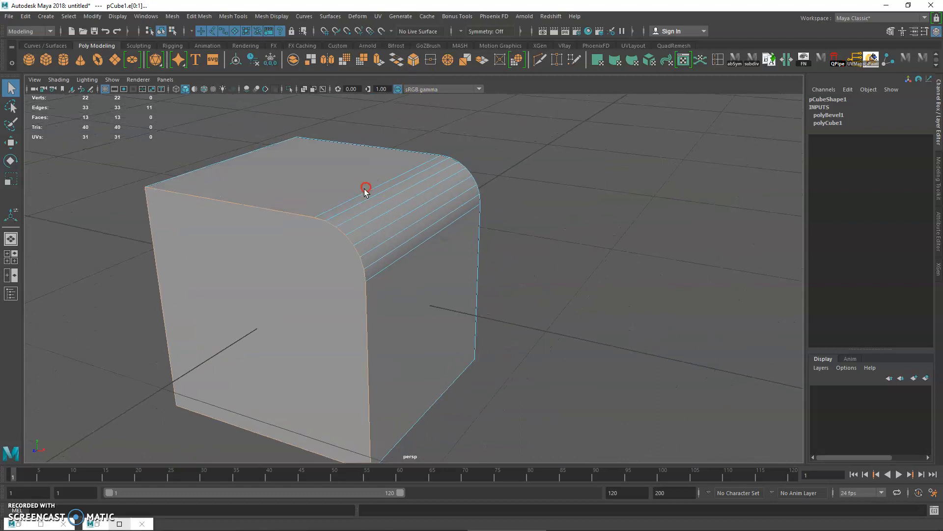
pyautogui.keyDown('alt'); pyautogui.moveTo(364, 190); pyautogui.dragTo(342, 191, button='right'); pyautogui.keyUp('alt')
pyautogui.keyDown('alt'); pyautogui.moveTo(352, 194); pyautogui.dragTo(346, 161, button='middle'); pyautogui.keyUp('alt')
# Undo the edge and face selections and the bevel, back to the plain cube with its single edge selected.
pyautogui.hotkey('ctrl', 'z')
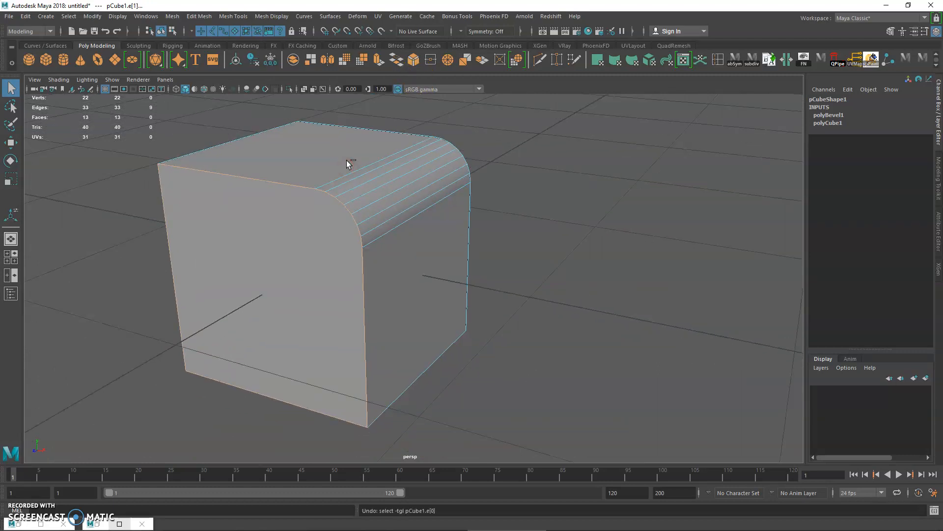
pyautogui.hotkey('ctrl', 'z')
pyautogui.hotkey('ctrl', 'z')
pyautogui.hotkey('ctrl', 'z')
pyautogui.hotkey('ctrl', 'z')
pyautogui.hotkey('ctrl', 'z')
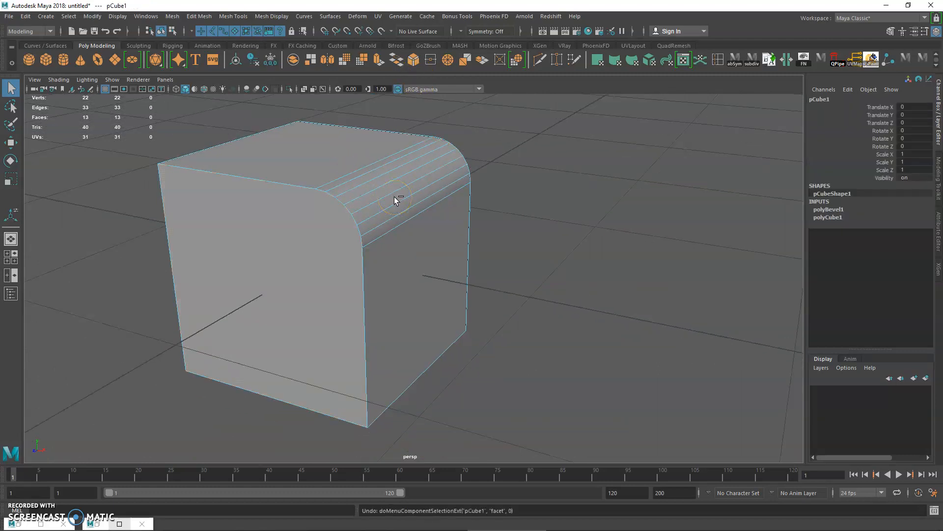
pyautogui.keyDown('alt'); pyautogui.moveTo(394, 196); pyautogui.dragTo(373, 187); pyautogui.keyUp('alt')
pyautogui.moveTo(373, 186); pyautogui.dragTo(562, 303, button='right')
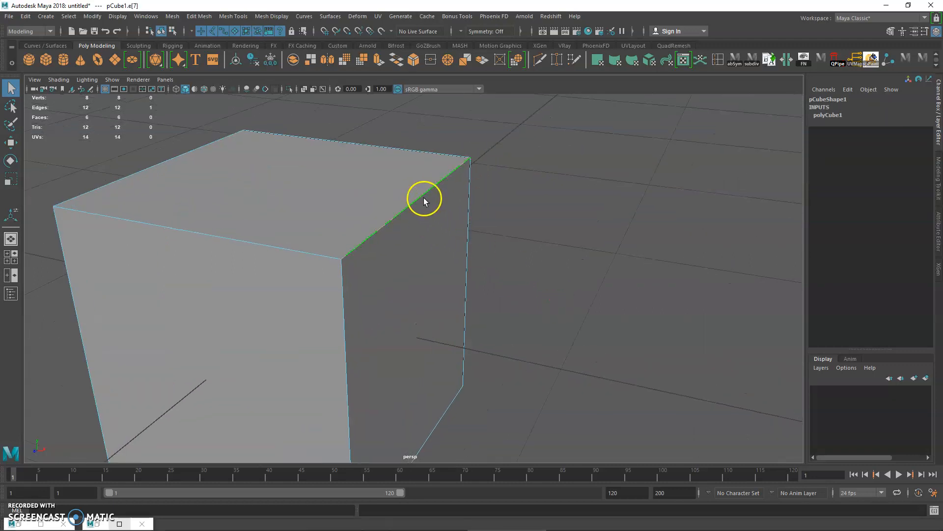
# Add the other three top edges of the cube to the selection and bevel all four.
pyautogui.keyDown('ctrl'); pyautogui.keyDown('shift'); pyautogui.click(289, 254); pyautogui.keyUp('shift'); pyautogui.keyUp('ctrl')
pyautogui.keyDown('ctrl'); pyautogui.keyDown('shift'); pyautogui.click(144, 168); pyautogui.keyUp('shift'); pyautogui.keyUp('ctrl')
pyautogui.keyDown('ctrl'); pyautogui.keyDown('shift'); pyautogui.click(270, 141); pyautogui.keyUp('shift'); pyautogui.keyUp('ctrl')
pyautogui.keyDown('alt'); pyautogui.moveTo(510, 209); pyautogui.dragTo(476, 289); pyautogui.keyUp('alt')
pyautogui.keyDown('alt'); pyautogui.moveTo(476, 288); pyautogui.dragTo(477, 290, button='right'); pyautogui.keyUp('alt')
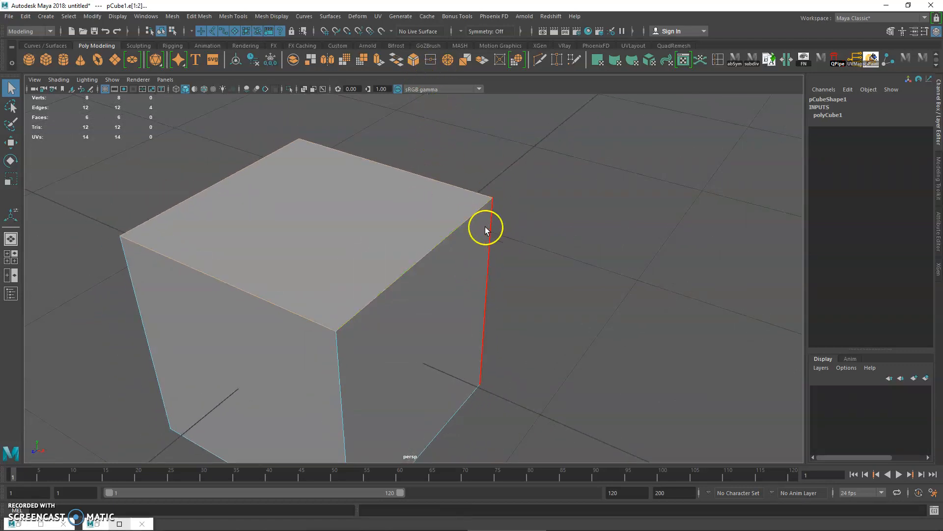
pyautogui.click(410, 61)
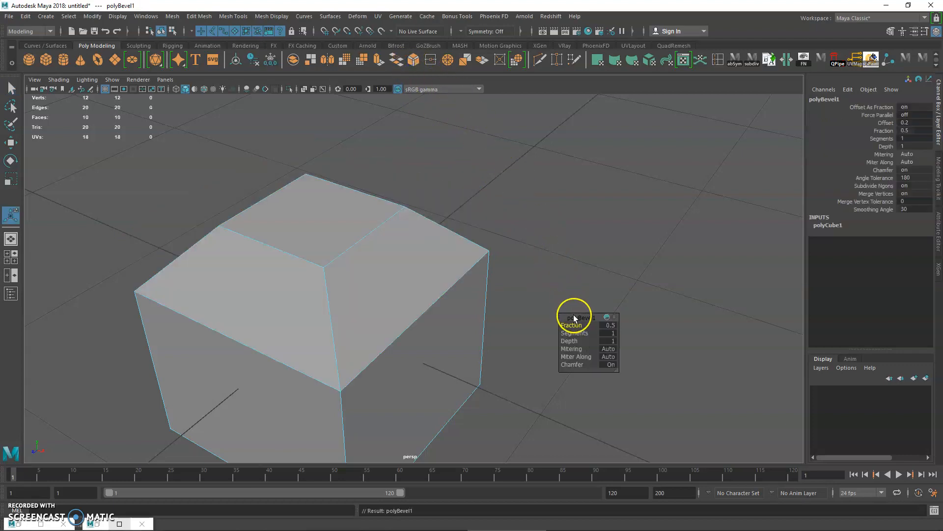
# Set the top bevel's fraction to 0.2 and its segments to 6.
pyautogui.click(608, 325)
pyautogui.write('0')
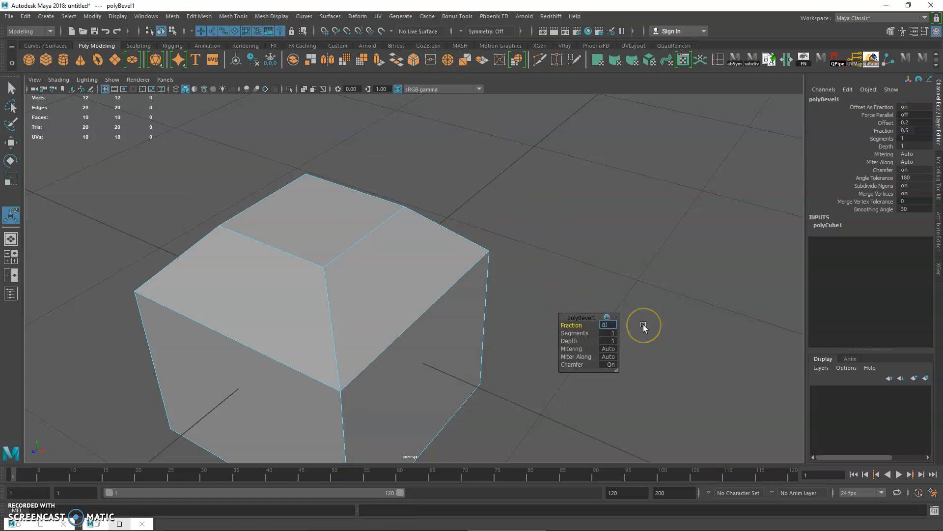
pyautogui.write('.2')
pyautogui.press('Return')
pyautogui.keyDown('alt'); pyautogui.moveTo(643, 327); pyautogui.dragTo(593, 333); pyautogui.keyUp('alt')
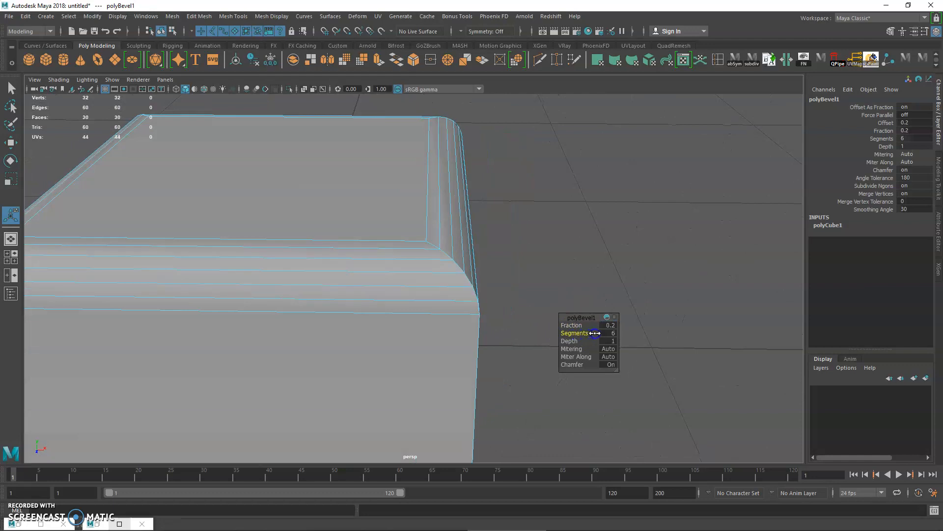
# Exit the bevel tool and select one long, narrow face within the top bevel for inspection.
pyautogui.keyDown('alt'); pyautogui.moveTo(526, 322); pyautogui.dragTo(466, 364); pyautogui.keyUp('alt')
pyautogui.keyDown('alt'); pyautogui.moveTo(535, 210); pyautogui.dragTo(464, 241); pyautogui.keyUp('alt')
pyautogui.keyDown('alt'); pyautogui.moveTo(421, 247); pyautogui.dragTo(371, 236, button='middle'); pyautogui.keyUp('alt')
pyautogui.keyDown('alt'); pyautogui.moveTo(372, 236); pyautogui.dragTo(388, 250, button='right'); pyautogui.keyUp('alt')
pyautogui.press('q')
pyautogui.keyDown('alt'); pyautogui.moveTo(372, 210); pyautogui.dragTo(375, 258, button='middle'); pyautogui.keyUp('alt')
pyautogui.keyDown('alt'); pyautogui.moveTo(375, 257); pyautogui.dragTo(410, 267, button='right'); pyautogui.keyUp('alt')
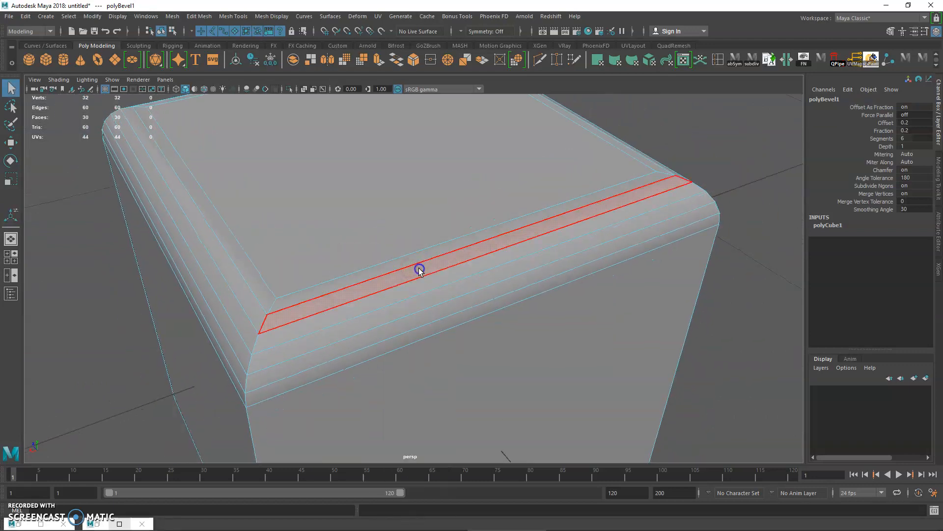
pyautogui.click(462, 260)
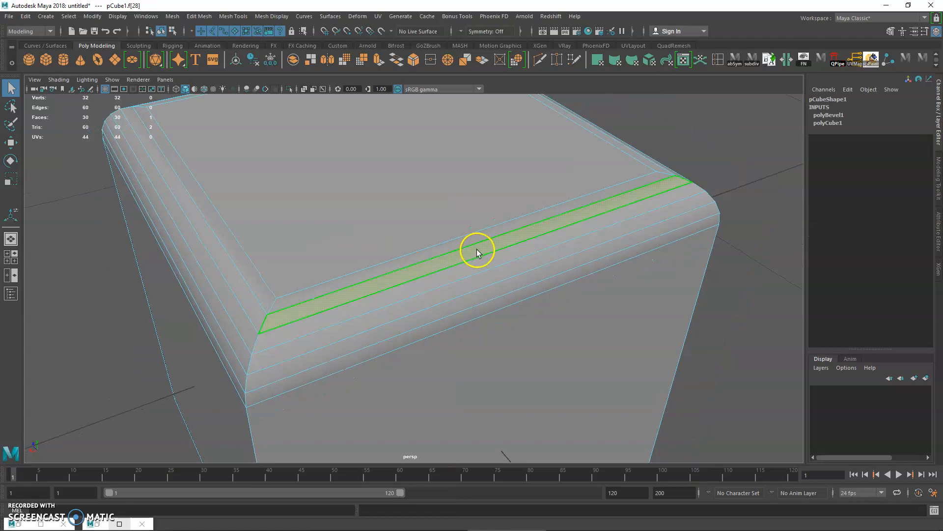
# Select the four edges surrounding the narrow bevel face to check that it is a quad.
pyautogui.moveTo(475, 248)
pyautogui.mouseDown(button='right')
pyautogui.moveTo(470, 236)
pyautogui.moveTo(460, 253)
pyautogui.mouseUp(button='right')
pyautogui.click(461, 253)
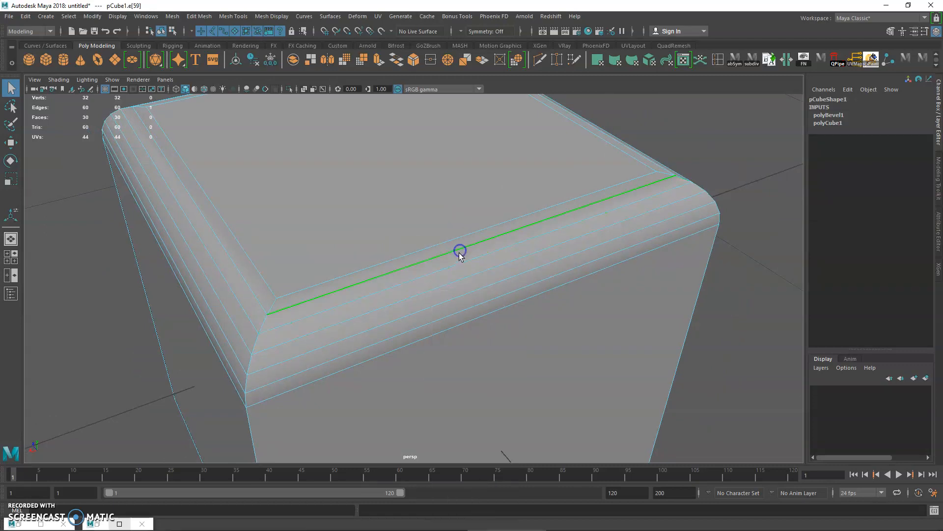
pyautogui.keyDown('shift'); pyautogui.click(263, 322); pyautogui.keyUp('shift')
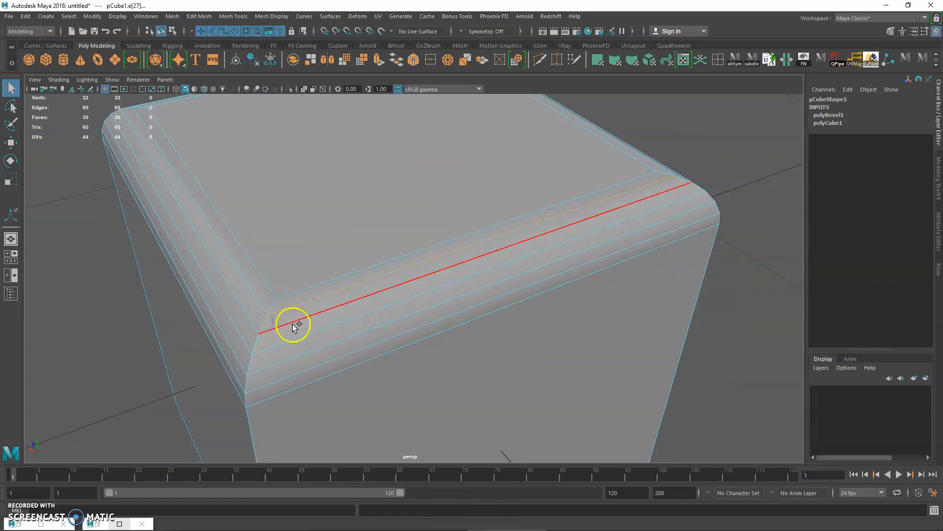
pyautogui.keyDown('shift'); pyautogui.click(683, 179); pyautogui.keyUp('shift')
pyautogui.keyDown('shift'); pyautogui.click(682, 179); pyautogui.keyUp('shift')
pyautogui.keyDown('alt'); pyautogui.moveTo(632, 240); pyautogui.dragTo(563, 277, button='middle'); pyautogui.keyUp('alt')
pyautogui.keyDown('alt'); pyautogui.moveTo(563, 277); pyautogui.dragTo(518, 262, button='right'); pyautogui.keyUp('alt')
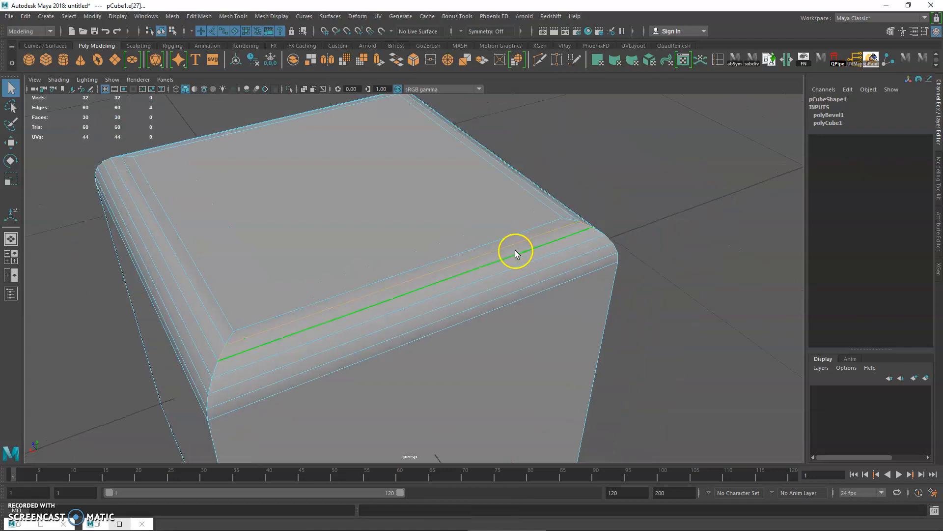
# Select the four bottom edges of the cube and bevel them.
pyautogui.keyDown('alt'); pyautogui.moveTo(579, 237); pyautogui.dragTo(442, 231); pyautogui.keyUp('alt')
pyautogui.click(442, 229)
pyautogui.keyDown('shift'); pyautogui.click(231, 350); pyautogui.keyUp('shift')
pyautogui.keyDown('shift'); pyautogui.click(389, 400); pyautogui.keyUp('shift')
pyautogui.keyDown('shift'); pyautogui.click(516, 308); pyautogui.keyUp('shift')
pyautogui.keyDown('alt'); pyautogui.moveTo(516, 307); pyautogui.dragTo(458, 290); pyautogui.keyUp('alt')
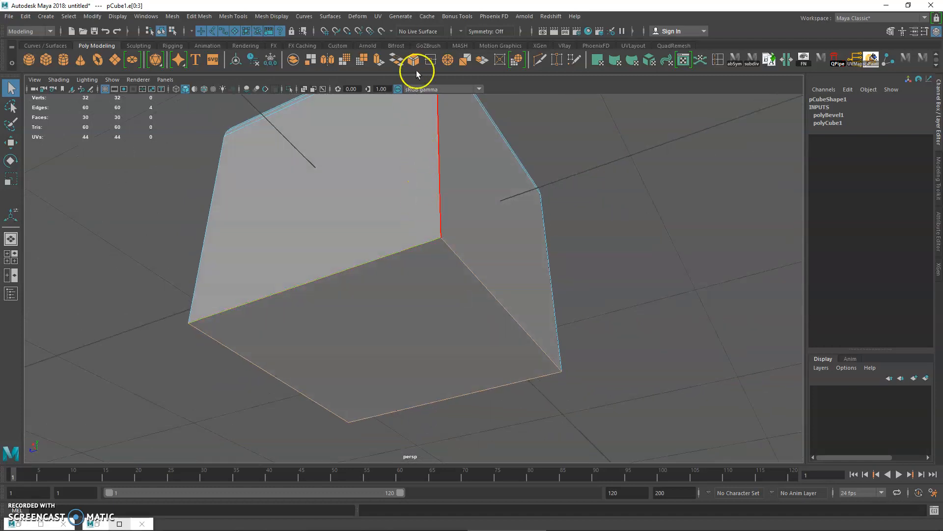
pyautogui.hotkey('ctrl', 'b')
# Set the bottom bevel's fraction to 0.3 and increase its number of segments.
pyautogui.click(610, 325)
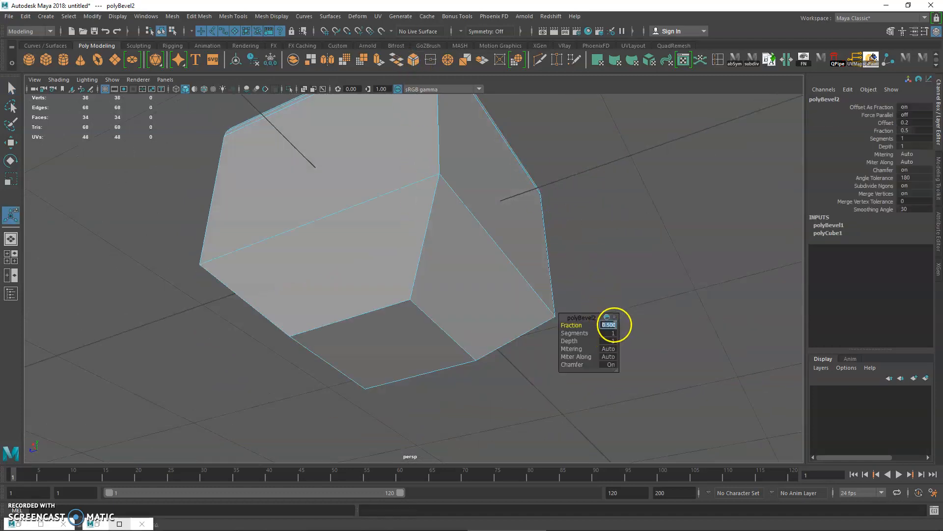
pyautogui.write('0.3')
pyautogui.press('Return')
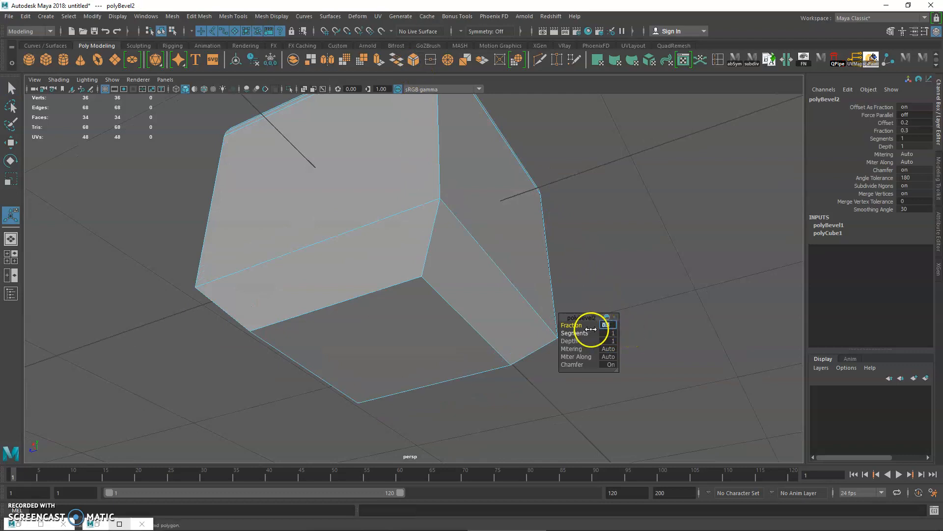
pyautogui.moveTo(581, 333); pyautogui.dragTo(592, 332)
pyautogui.keyDown('alt'); pyautogui.moveTo(499, 318); pyautogui.dragTo(264, 348); pyautogui.keyUp('alt')
# Return to object mode and delete the bevelled cube.
pyautogui.moveTo(333, 249); pyautogui.dragTo(381, 236, button='right')
pyautogui.keyDown('alt'); pyautogui.moveTo(543, 227); pyautogui.dragTo(524, 249); pyautogui.keyUp('alt')
pyautogui.keyDown('alt'); pyautogui.moveTo(523, 249); pyautogui.dragTo(409, 220, button='right'); pyautogui.keyUp('alt')
pyautogui.keyDown('alt'); pyautogui.moveTo(408, 219); pyautogui.dragTo(409, 273); pyautogui.keyUp('alt')
pyautogui.moveTo(408, 273)
pyautogui.keyDown('alt'); pyautogui.mouseDown(button='right')
pyautogui.moveTo(440, 284)
pyautogui.moveTo(409, 270)
pyautogui.mouseUp(button='right'); pyautogui.keyUp('alt')
pyautogui.keyDown('alt'); pyautogui.moveTo(409, 271); pyautogui.dragTo(475, 256); pyautogui.keyUp('alt')
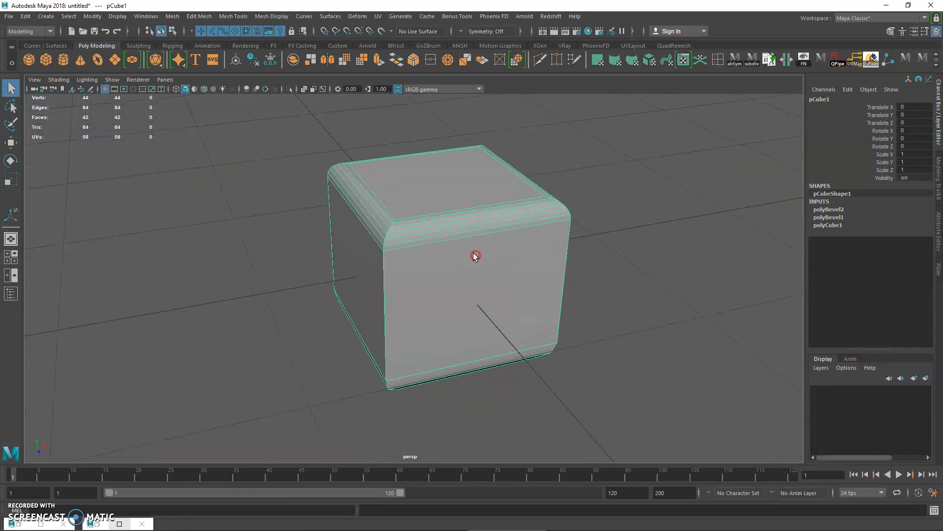
pyautogui.press('Delete')
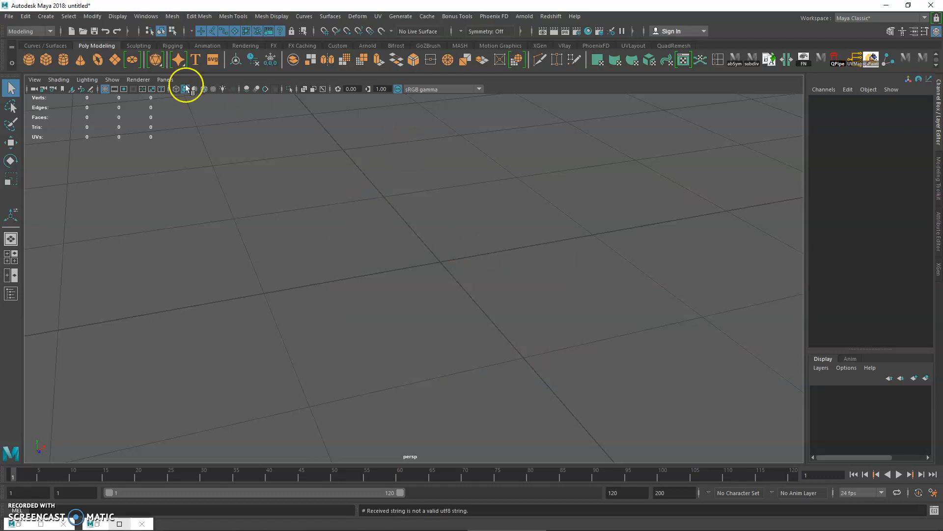
# Create a polygon plane and select all ten border edges along one side of it.
pyautogui.press('f')
pyautogui.keyDown('alt'); pyautogui.moveTo(426, 235); pyautogui.dragTo(445, 250); pyautogui.keyUp('alt')
pyautogui.keyDown('alt'); pyautogui.moveTo(445, 251); pyautogui.dragTo(358, 284, button='right'); pyautogui.keyUp('alt')
pyautogui.moveTo(358, 284)
pyautogui.keyDown('alt'); pyautogui.mouseDown()
pyautogui.moveTo(415, 288)
pyautogui.moveTo(382, 258)
pyautogui.moveTo(410, 268)
pyautogui.mouseUp(); pyautogui.keyUp('alt')
pyautogui.moveTo(465, 209); pyautogui.dragTo(464, 183, button='right')
pyautogui.click(469, 222)
pyautogui.keyDown('shift'); pyautogui.click(469, 222); pyautogui.keyUp('shift')
pyautogui.keyDown('shift'); pyautogui.click(472, 244); pyautogui.keyUp('shift')
pyautogui.keyDown('shift'); pyautogui.click(474, 259); pyautogui.keyUp('shift')
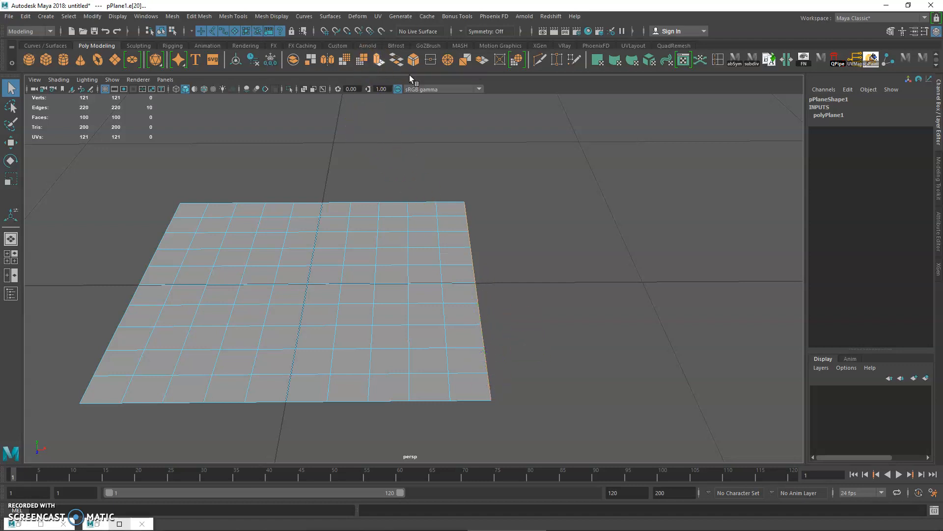
# Extrude the selected border edges and raise them to form a low vertical wall along the plane's side.
pyautogui.click(377, 63)
pyautogui.keyDown('alt'); pyautogui.moveTo(501, 183); pyautogui.dragTo(451, 225); pyautogui.keyUp('alt')
pyautogui.keyDown('alt'); pyautogui.moveTo(451, 224); pyautogui.dragTo(456, 283, button='right'); pyautogui.keyUp('alt')
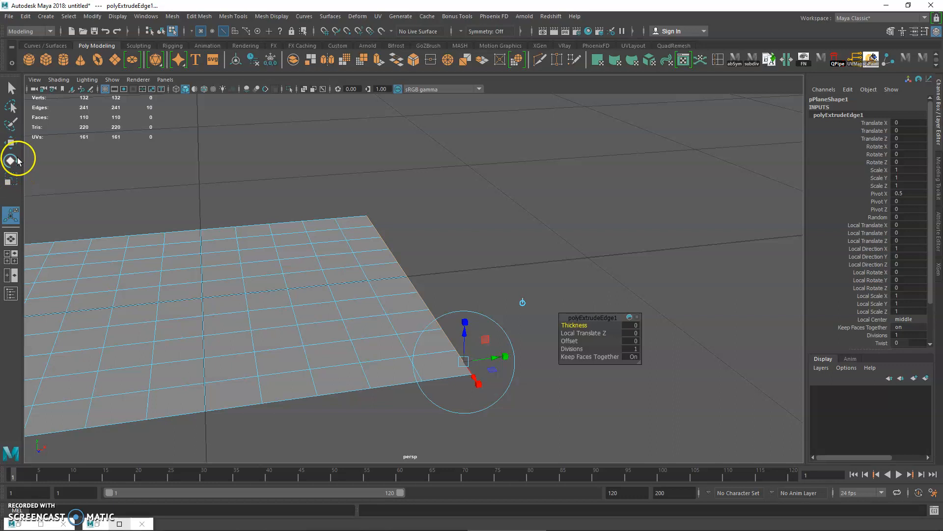
pyautogui.press('w')
pyautogui.moveTo(407, 237); pyautogui.dragTo(404, 196)
pyautogui.keyDown('alt'); pyautogui.moveTo(404, 199); pyautogui.dragTo(426, 247); pyautogui.keyUp('alt')
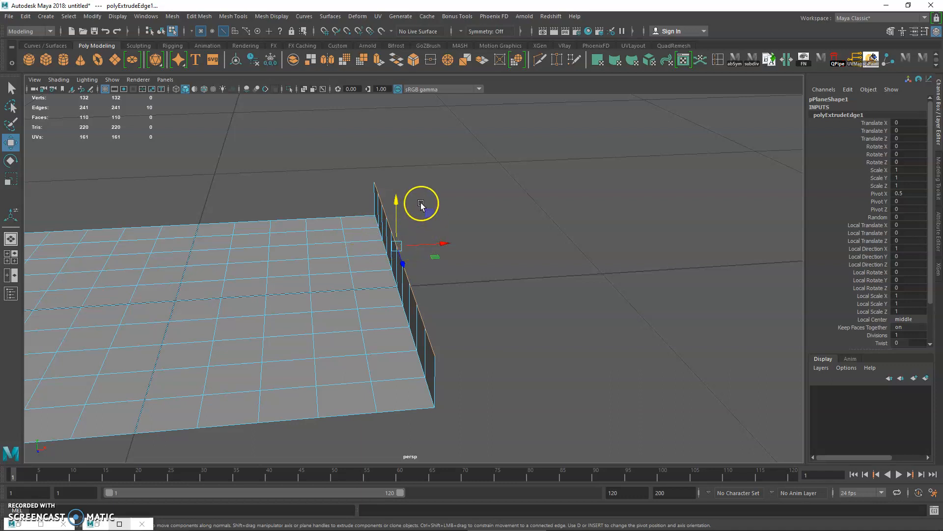
# Extrude the wall's top edges outward and raise them to form an upward-sloping strip.
pyautogui.hotkey('ctrl', 'e')
pyautogui.moveTo(433, 243); pyautogui.dragTo(492, 242)
pyautogui.press('e')
pyautogui.moveTo(439, 212); pyautogui.dragTo(464, 178)
pyautogui.press('w')
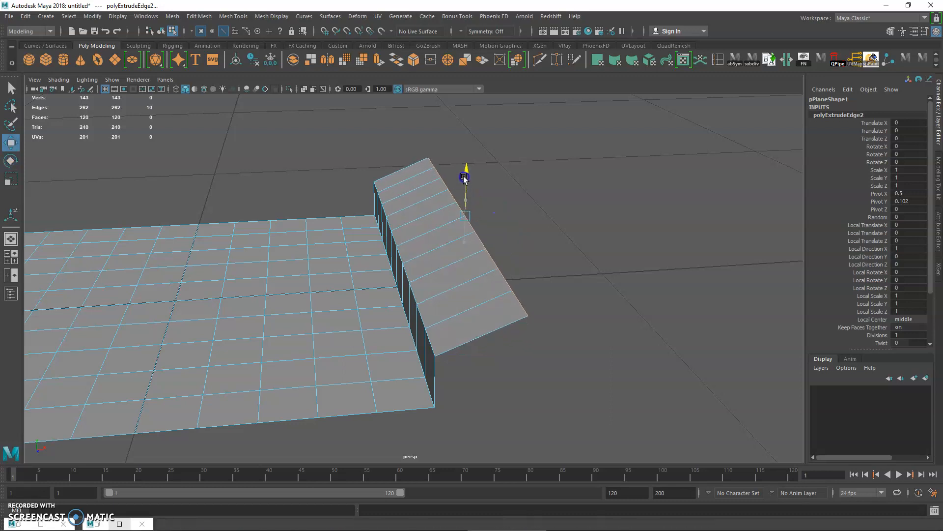
# Extrude the outer edges repeatedly to build a stepped profile with a flat top, a vertical drop and a lower flat ledge.
pyautogui.click(377, 60)
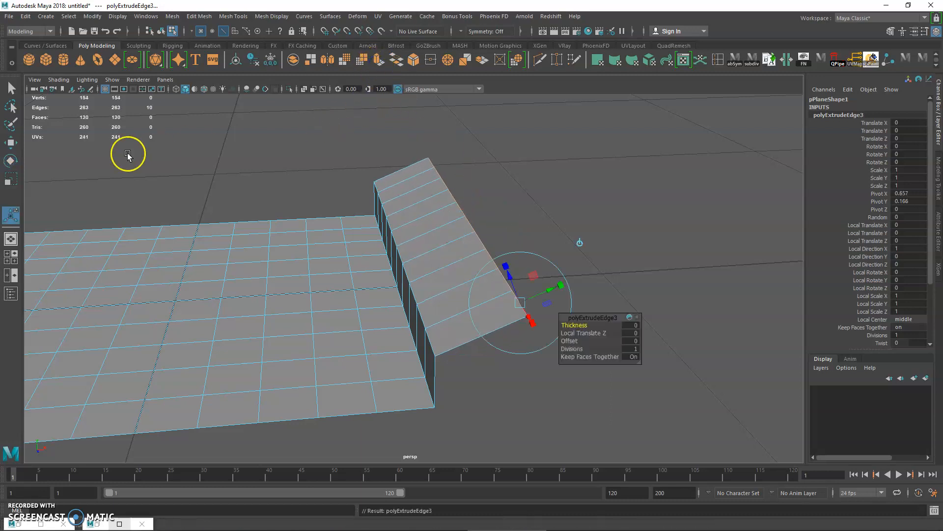
pyautogui.keyDown('shift'); pyautogui.moveTo(510, 213); pyautogui.dragTo(587, 210); pyautogui.keyUp('shift')
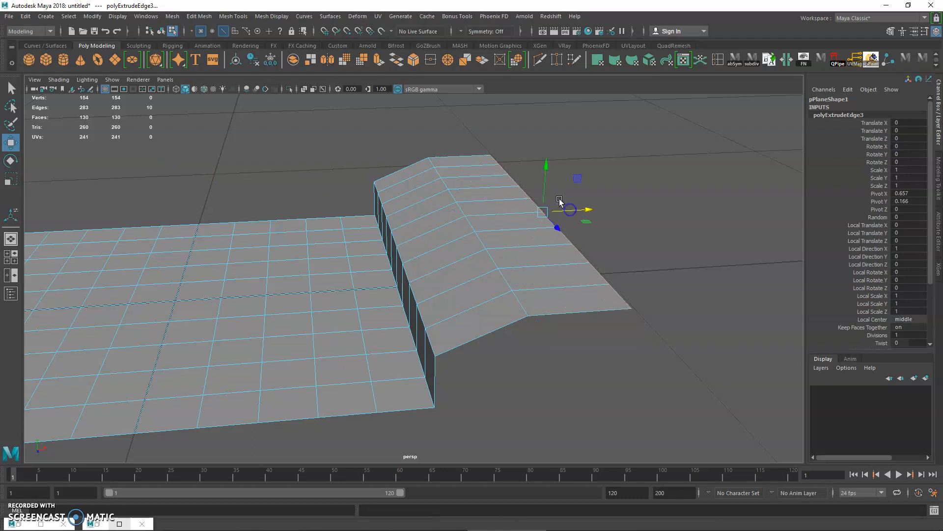
pyautogui.moveTo(548, 174); pyautogui.dragTo(442, 198)
pyautogui.keyDown('shift'); pyautogui.moveTo(539, 270); pyautogui.dragTo(665, 261); pyautogui.keyUp('shift')
pyautogui.keyDown('alt'); pyautogui.moveTo(665, 260); pyautogui.dragTo(356, 237); pyautogui.keyUp('alt')
pyautogui.keyDown('alt'); pyautogui.moveTo(509, 282); pyautogui.dragTo(463, 305); pyautogui.keyUp('alt')
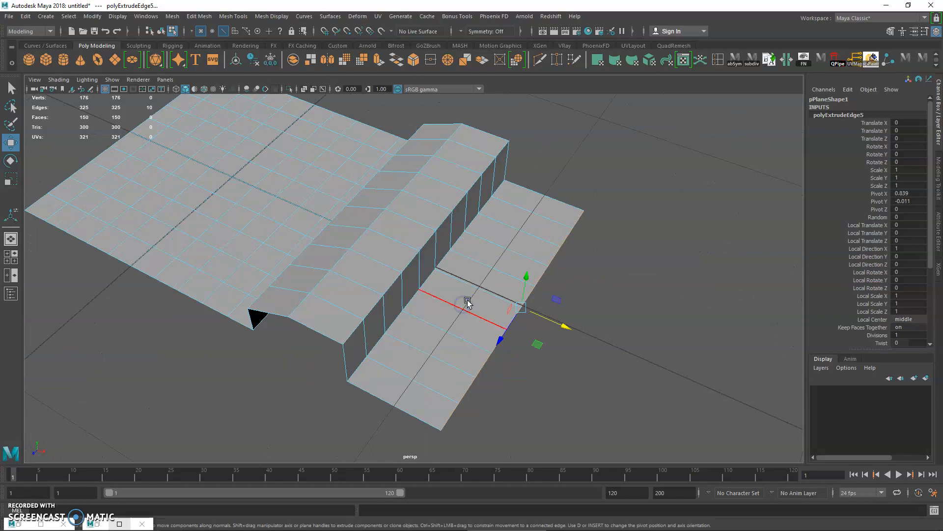
pyautogui.keyDown('alt'); pyautogui.moveTo(396, 257); pyautogui.dragTo(488, 271); pyautogui.keyUp('alt')
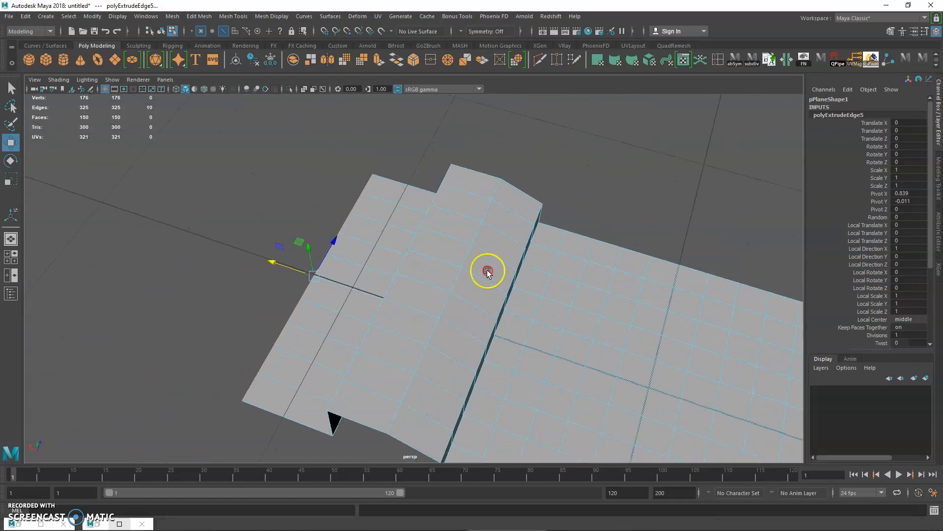
# Return to object mode and delete the extruded plane.
pyautogui.press('q')
pyautogui.moveTo(437, 248); pyautogui.dragTo(483, 229, button='right')
pyautogui.click(489, 247)
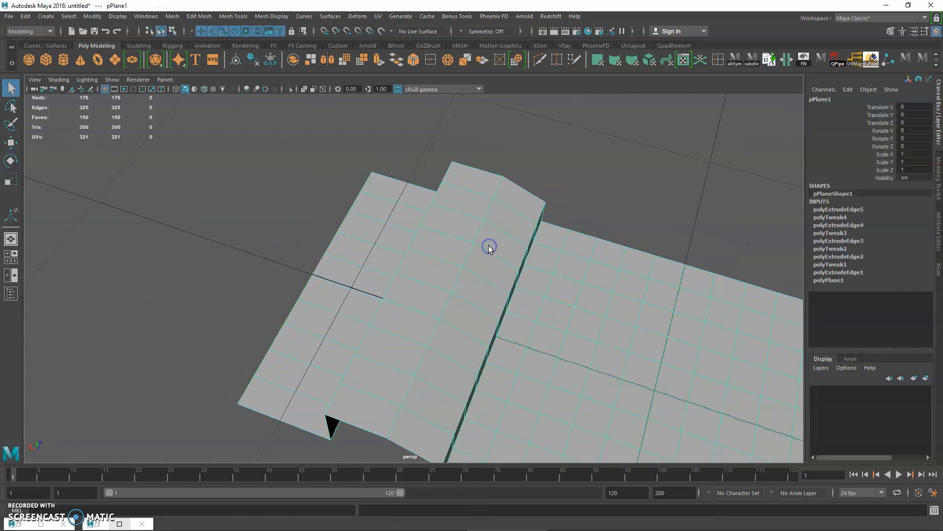
pyautogui.press('Delete')
# Switch to the browser to examine the kitchen reference photo, and return to Maya.
pyautogui.click(43, 522)
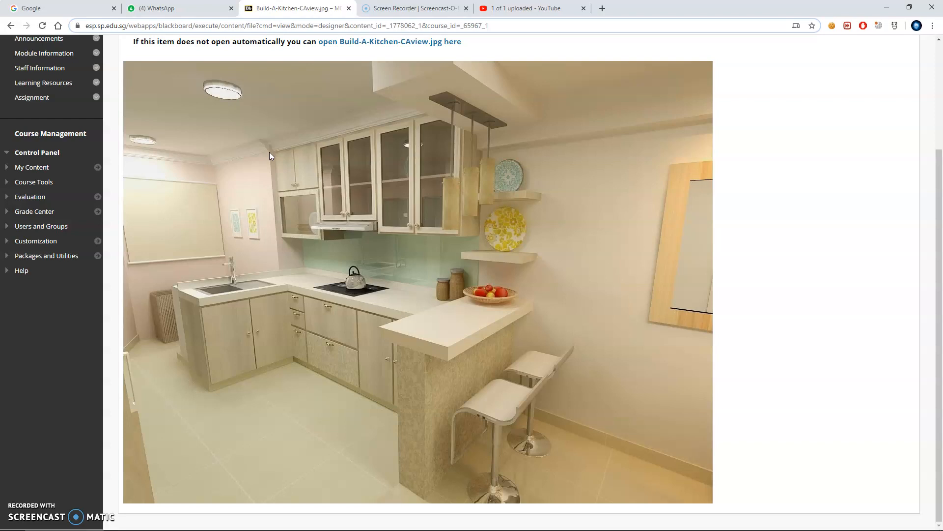
pyautogui.click(515, 520)
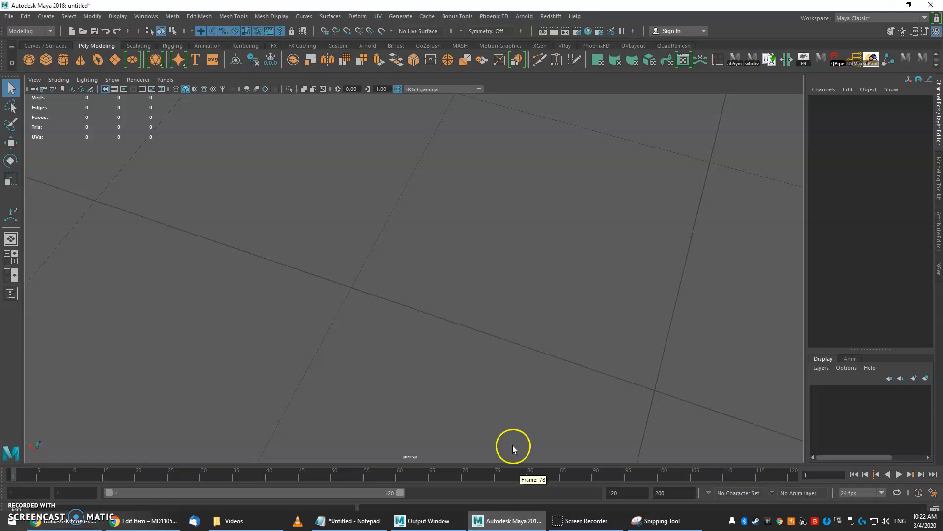
# Create a new polygon plane with 4 width subdivisions and 4 height subdivisions.
pyautogui.click(114, 61)
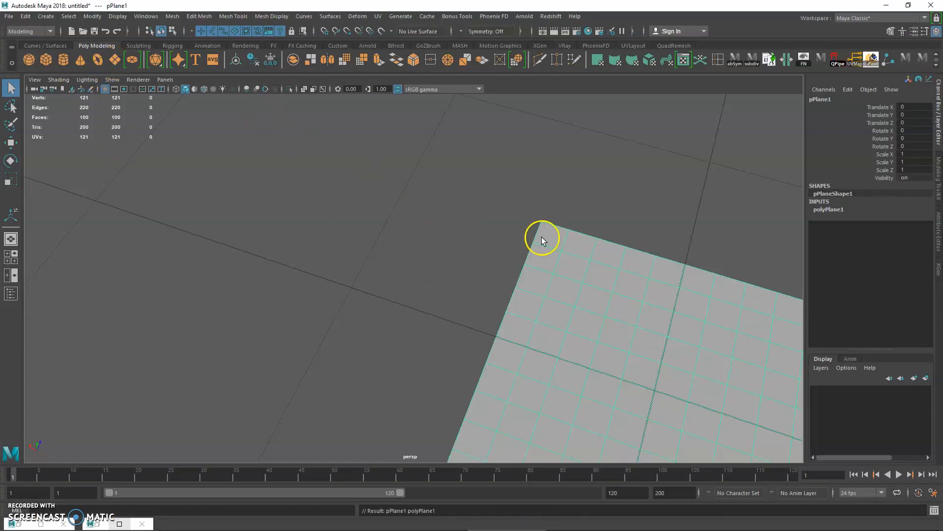
pyautogui.keyDown('alt'); pyautogui.moveTo(719, 308); pyautogui.dragTo(529, 252, button='middle'); pyautogui.keyUp('alt')
pyautogui.keyDown('alt'); pyautogui.moveTo(529, 253); pyautogui.dragTo(549, 246); pyautogui.keyUp('alt')
pyautogui.keyDown('alt'); pyautogui.moveTo(550, 245); pyautogui.dragTo(462, 216, button='right'); pyautogui.keyUp('alt')
pyautogui.scroll(-3, 367, 156)
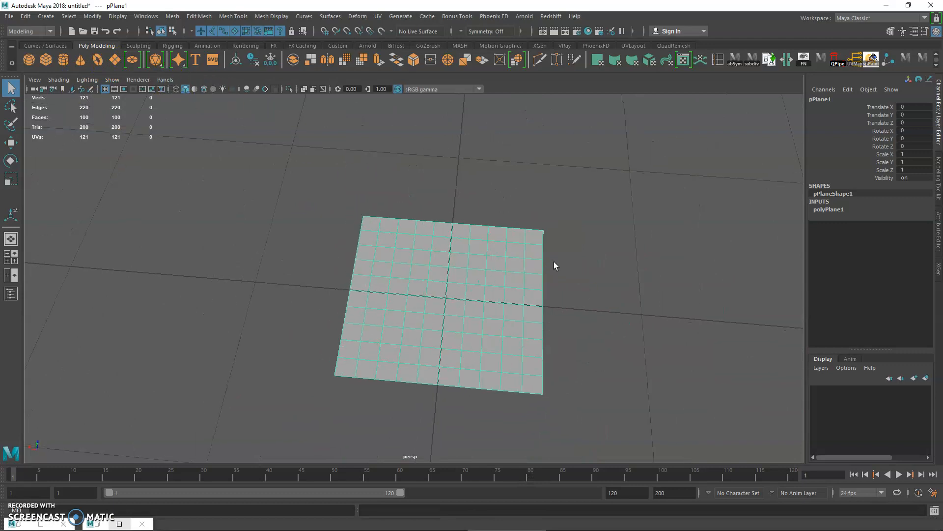
pyautogui.click(842, 211)
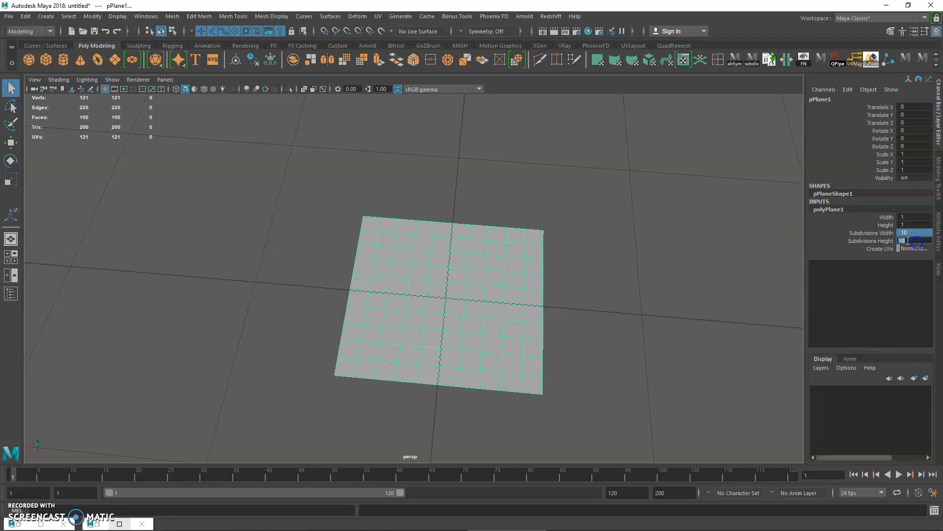
pyautogui.press('Return')
pyautogui.keyDown('alt'); pyautogui.moveTo(519, 230); pyautogui.dragTo(482, 233); pyautogui.keyUp('alt')
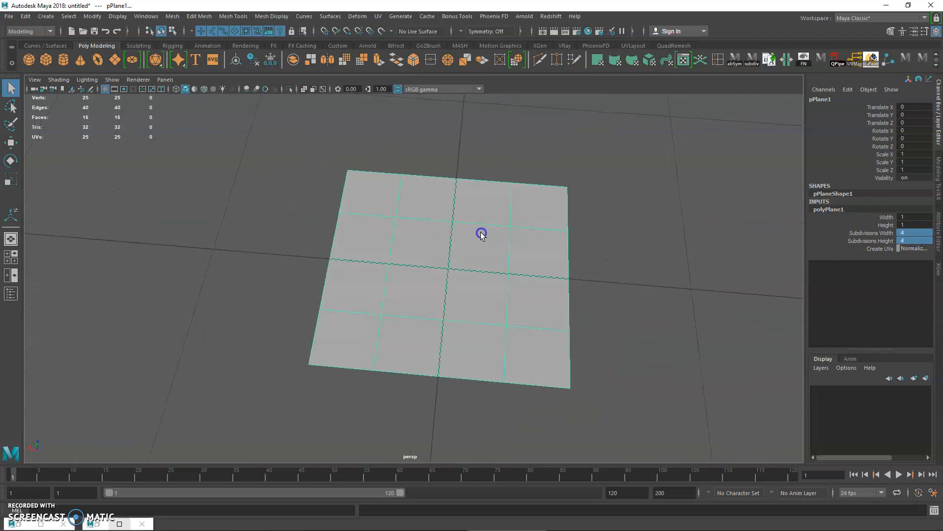
# Delete the four faces in the plane's lower-left quadrant to leave an L shape.
pyautogui.rightClick(420, 201)
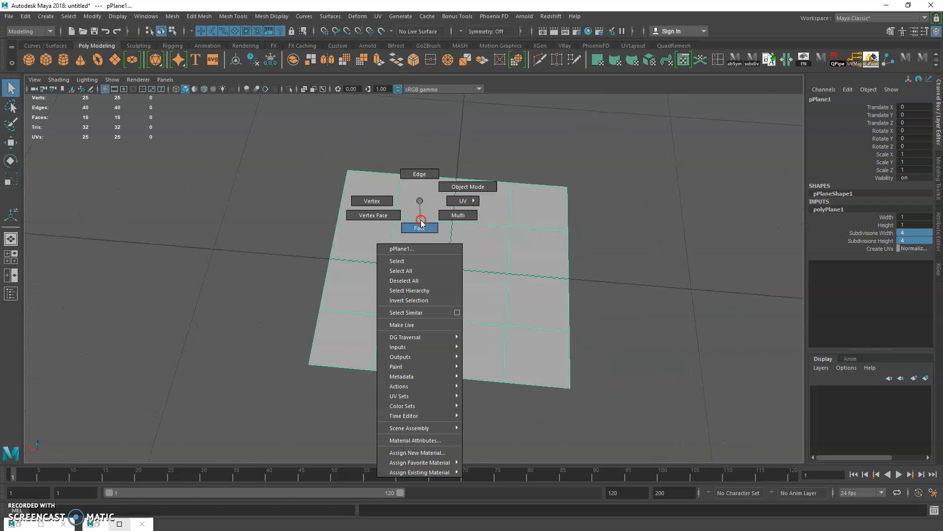
pyautogui.moveTo(421, 221); pyautogui.dragTo(421, 225, button='right')
pyautogui.keyDown('alt'); pyautogui.moveTo(421, 225); pyautogui.dragTo(426, 236); pyautogui.keyUp('alt')
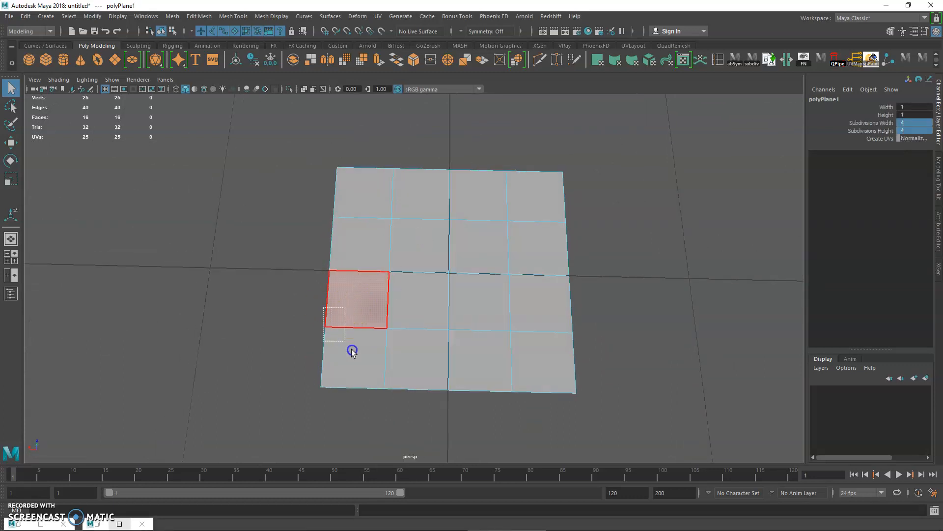
pyautogui.moveTo(416, 399); pyautogui.dragTo(417, 396)
pyautogui.press('Delete')
pyautogui.keyDown('alt'); pyautogui.moveTo(442, 302); pyautogui.dragTo(439, 276); pyautogui.keyUp('alt')
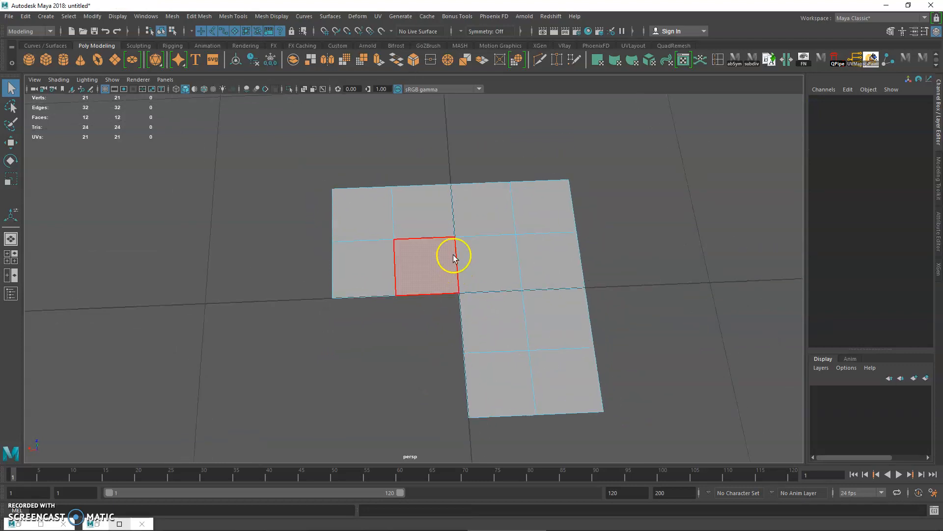
# Switch the L-shaped plane to vertex mode, and check its outline against the kitchen photo in the browser.
pyautogui.moveTo(445, 252); pyautogui.dragTo(425, 249, button='right')
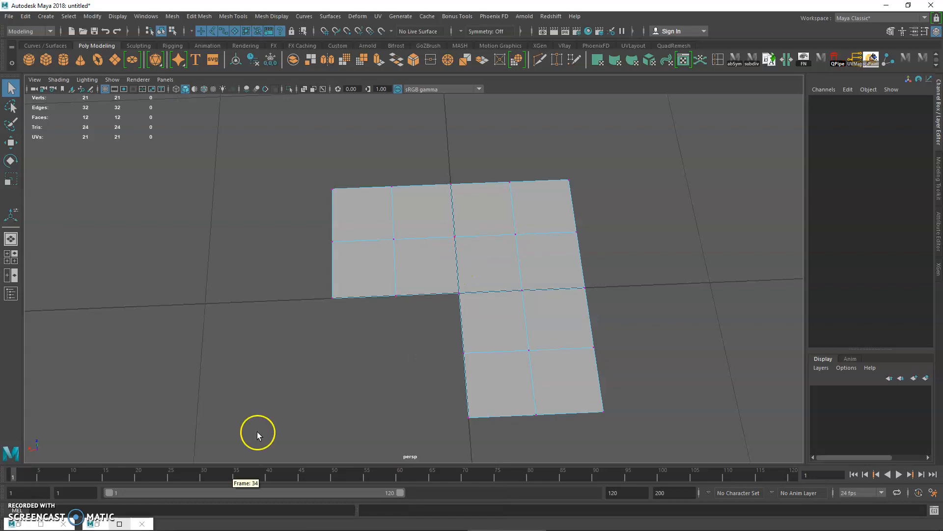
pyautogui.click(70, 523)
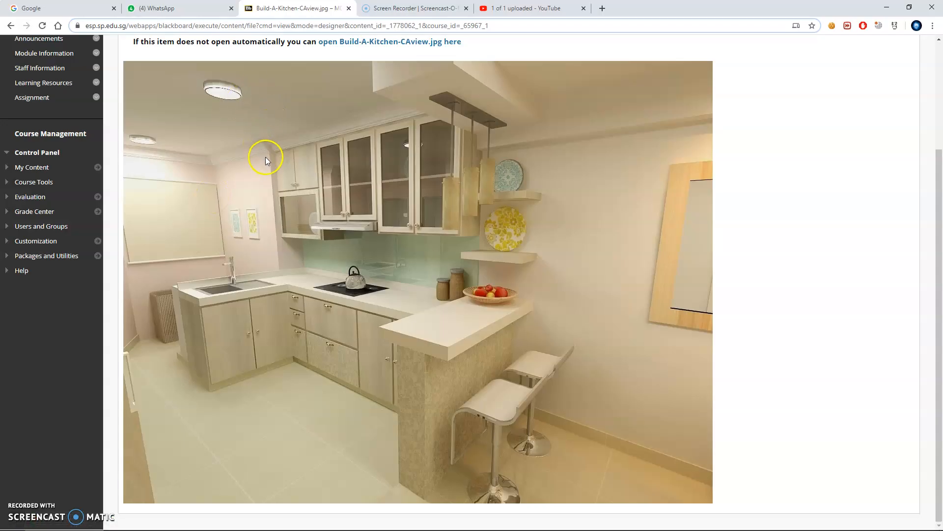
pyautogui.hotkey('alt', 'Tab')
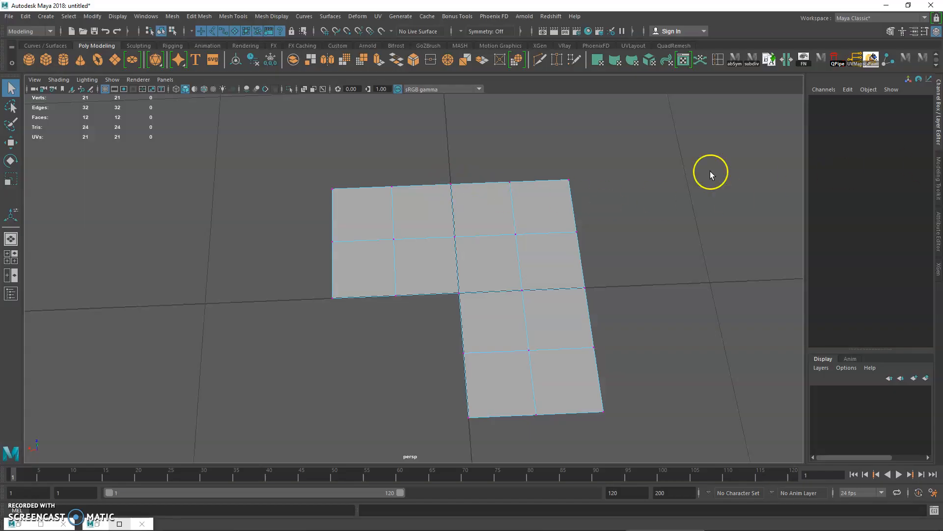
# Capture the viewport with Snipping Tool and sketch a red outline with a curved, stepped lower-left corner over it, and return to Maya.
pyautogui.press('ctrl+Print')
pyautogui.moveTo(33, 66); pyautogui.dragTo(858, 486)
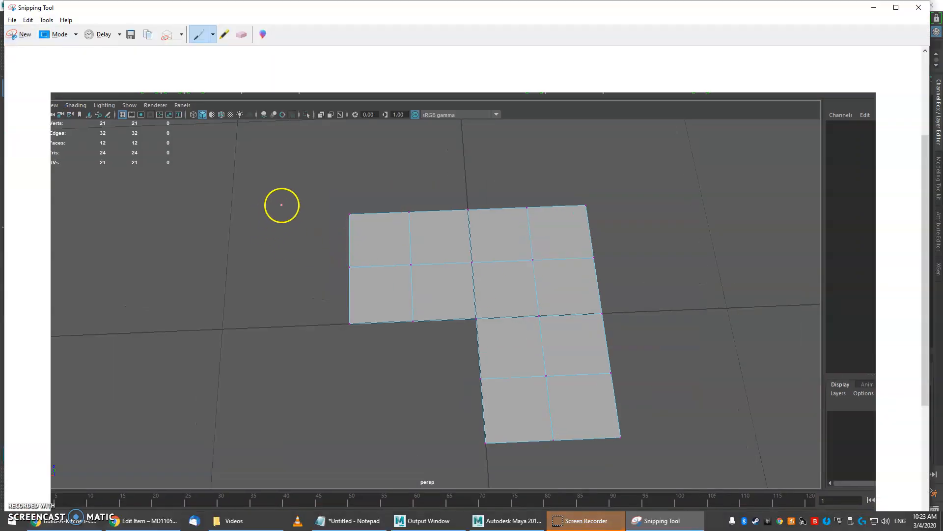
pyautogui.moveTo(286, 243)
pyautogui.mouseDown()
pyautogui.moveTo(293, 278)
pyautogui.moveTo(343, 307)
pyautogui.mouseUp()
pyautogui.moveTo(359, 356); pyautogui.dragTo(376, 383)
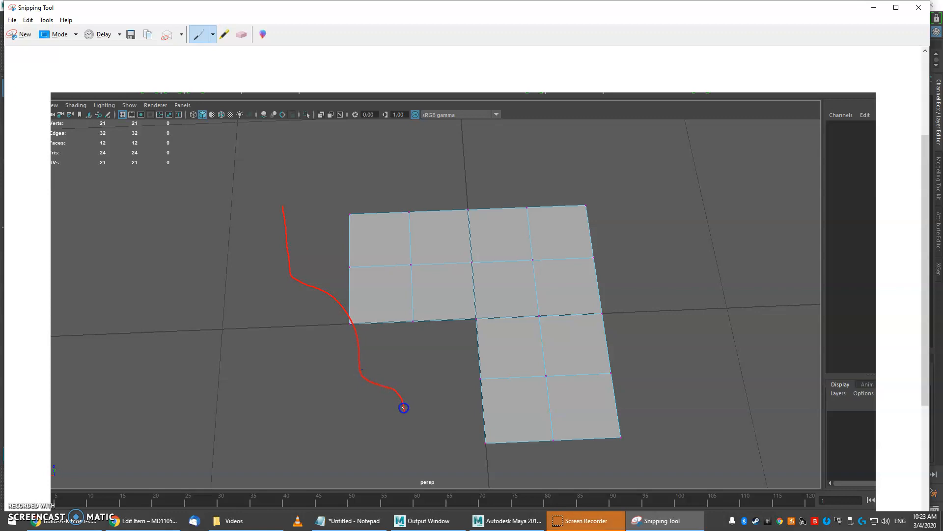
pyautogui.moveTo(462, 439)
pyautogui.mouseDown()
pyautogui.moveTo(591, 379)
pyautogui.moveTo(573, 132)
pyautogui.moveTo(334, 139)
pyautogui.moveTo(267, 159)
pyautogui.mouseUp()
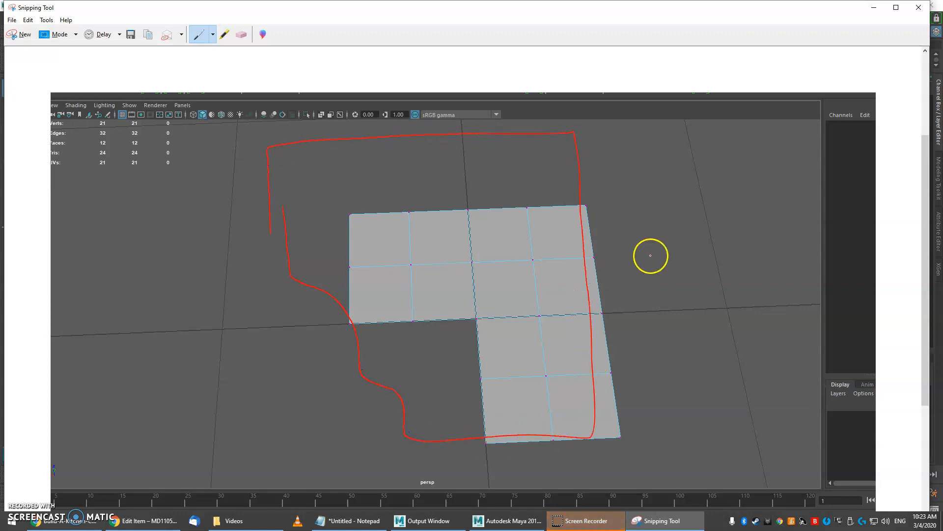
pyautogui.click(868, 11)
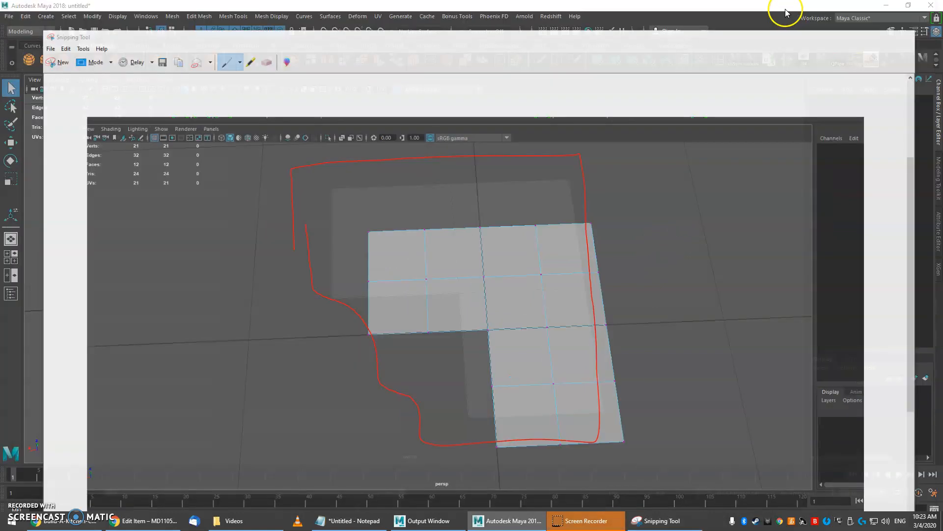
pyautogui.moveTo(786, 8); pyautogui.dragTo(697, 2)
# Select the four edges along the L-shaped plane's top side and extrude them outward.
pyautogui.keyDown('alt'); pyautogui.moveTo(525, 187); pyautogui.dragTo(465, 257, button='middle'); pyautogui.keyUp('alt')
pyautogui.moveTo(348, 233); pyautogui.dragTo(333, 211, button='right')
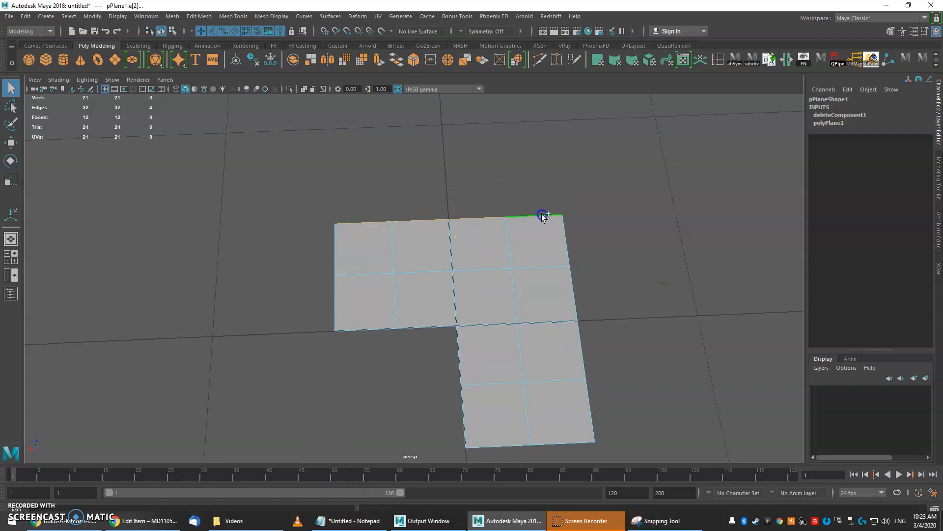
pyautogui.click(378, 60)
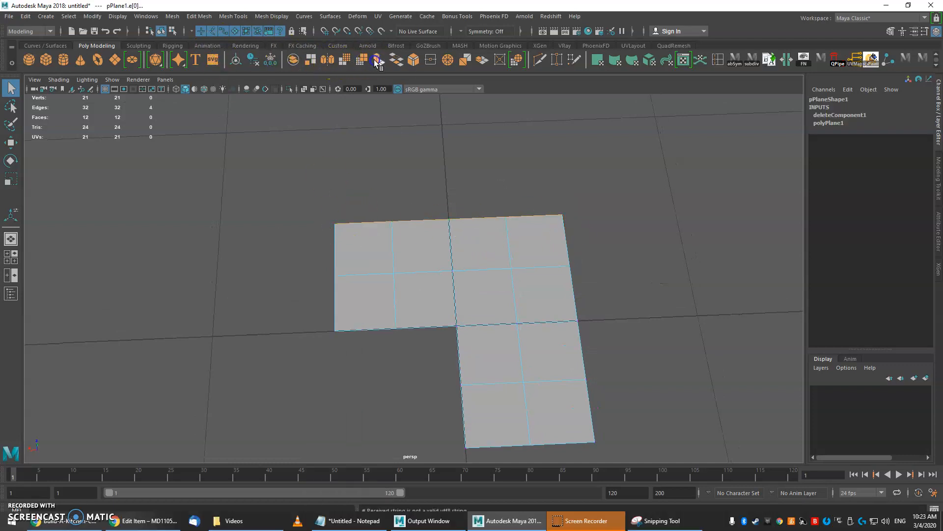
pyautogui.keyDown('alt'); pyautogui.moveTo(429, 169); pyautogui.dragTo(436, 197, button='middle'); pyautogui.keyUp('alt')
pyautogui.moveTo(451, 211); pyautogui.dragTo(448, 140)
# Move the L shape's inner corner vertex diagonally into the notch to soften the corner.
pyautogui.press('q')
pyautogui.moveTo(385, 209); pyautogui.dragTo(351, 201, button='right')
pyautogui.keyDown('alt'); pyautogui.moveTo(396, 250); pyautogui.dragTo(417, 170, button='middle'); pyautogui.keyUp('alt')
pyautogui.keyDown('alt'); pyautogui.moveTo(459, 235); pyautogui.dragTo(474, 240, button='right'); pyautogui.keyUp('alt')
pyautogui.moveTo(474, 240); pyautogui.dragTo(511, 297)
pyautogui.press('w')
pyautogui.moveTo(461, 256); pyautogui.dragTo(443, 269, button='middle')
# Lengthen the lower arm by moving its three end vertices outward, and pull its notch-side end vertex inward to cut the corner.
pyautogui.moveTo(480, 388); pyautogui.dragTo(716, 444)
pyautogui.moveTo(571, 358); pyautogui.dragTo(584, 387)
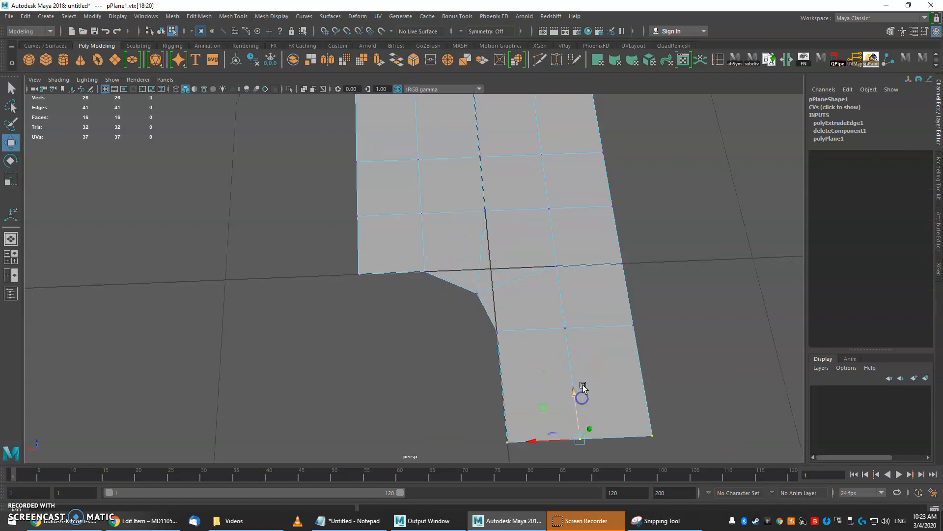
pyautogui.keyDown('alt'); pyautogui.moveTo(583, 386); pyautogui.dragTo(548, 302, button='middle'); pyautogui.keyUp('alt')
pyautogui.keyDown('alt'); pyautogui.moveTo(549, 302); pyautogui.dragTo(533, 296); pyautogui.keyUp('alt')
pyautogui.press('q')
pyautogui.moveTo(474, 315); pyautogui.dragTo(499, 360)
pyautogui.press('w')
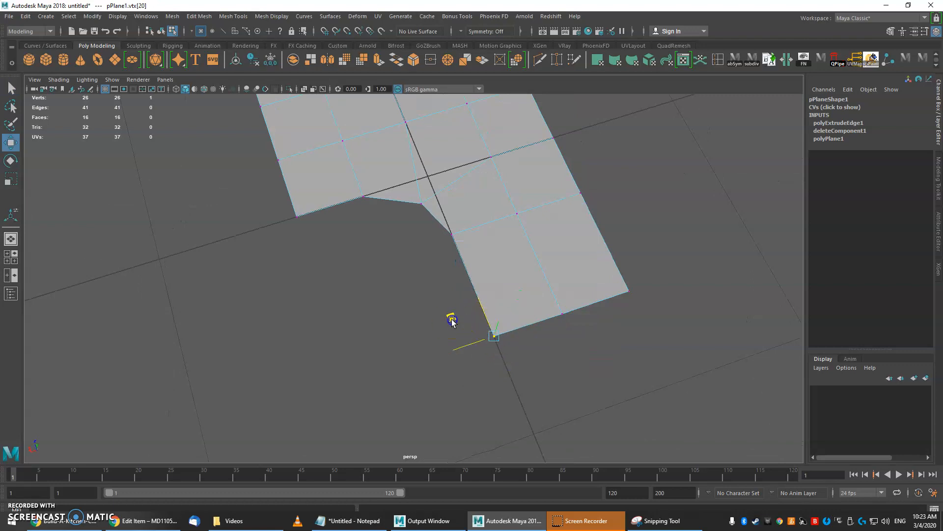
pyautogui.moveTo(452, 320); pyautogui.dragTo(460, 299, button='middle')
# Extrude the two upper edges on the plane's left side outward by about 0.17 and move them slightly farther out.
pyautogui.keyDown('alt'); pyautogui.moveTo(328, 234); pyautogui.dragTo(423, 355, button='middle'); pyautogui.keyUp('alt')
pyautogui.moveTo(381, 236); pyautogui.dragTo(375, 206, button='right')
pyautogui.click(344, 201)
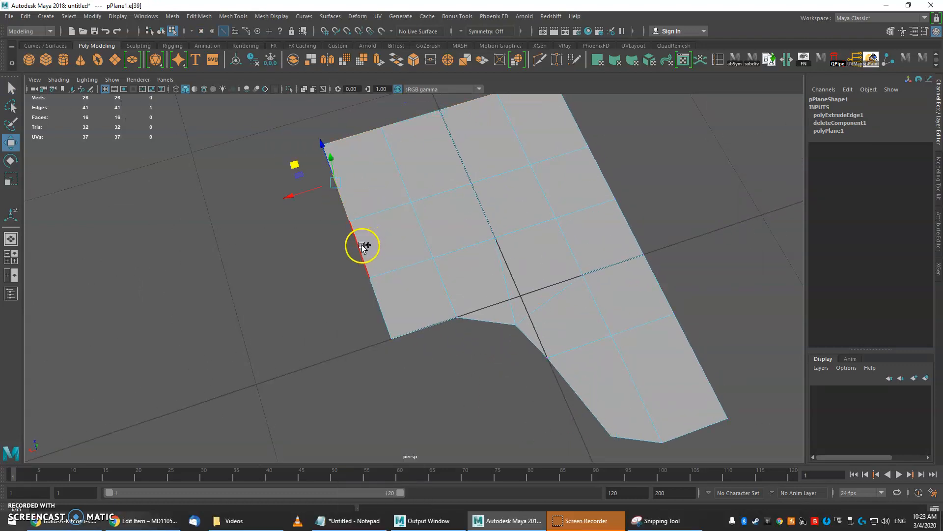
pyautogui.keyDown('shift'); pyautogui.click(363, 246); pyautogui.keyUp('shift')
pyautogui.click(378, 62)
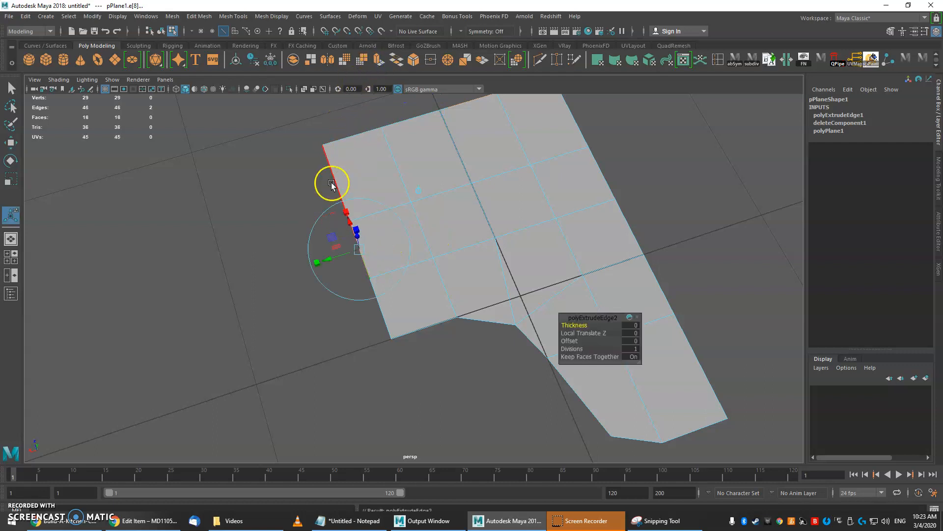
pyautogui.moveTo(342, 256); pyautogui.dragTo(300, 268)
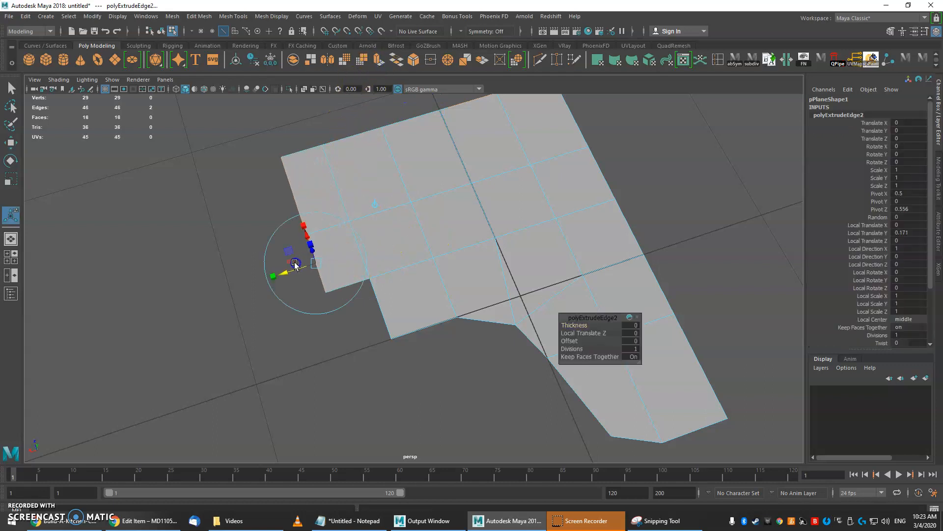
pyautogui.press('w')
pyautogui.moveTo(264, 237); pyautogui.dragTo(239, 244)
# Return to object mode and raise the whole plane to a Translate Y of about 0.11.
pyautogui.keyDown('alt'); pyautogui.moveTo(316, 249); pyautogui.dragTo(357, 213); pyautogui.keyUp('alt')
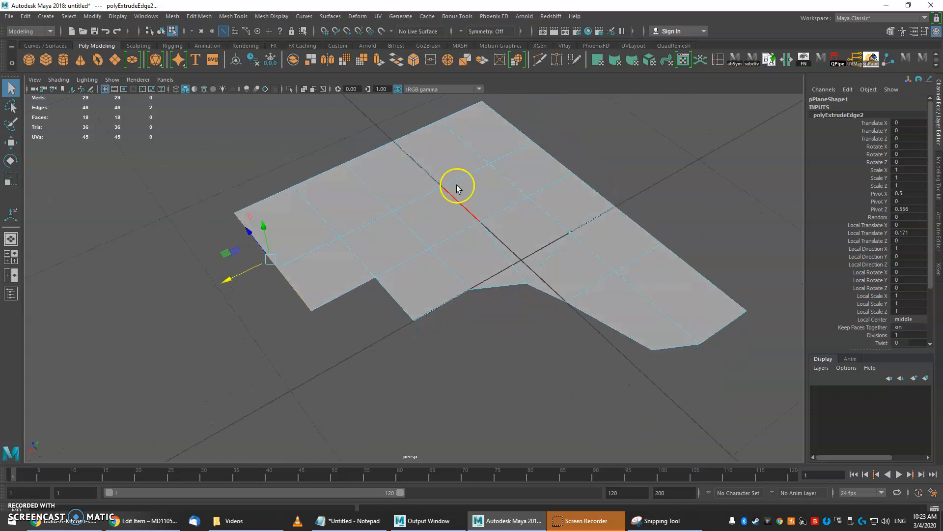
pyautogui.moveTo(457, 186); pyautogui.dragTo(480, 171, button='right')
pyautogui.press('q')
pyautogui.scroll(-3, 478, 224)
pyautogui.keyDown('alt'); pyautogui.moveTo(477, 224); pyautogui.dragTo(499, 194); pyautogui.keyUp('alt')
pyautogui.press('w')
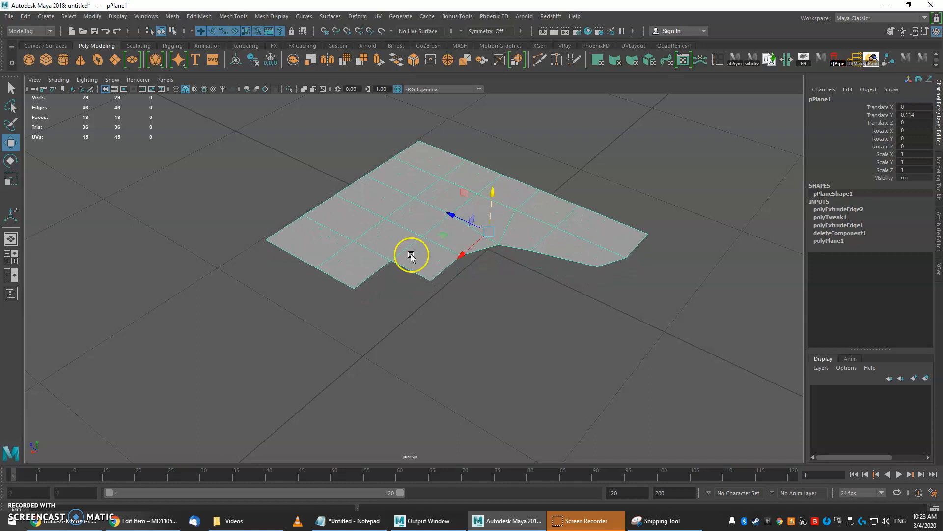
# Switch to the browser to view the kitchen photo again.
pyautogui.click(66, 520)
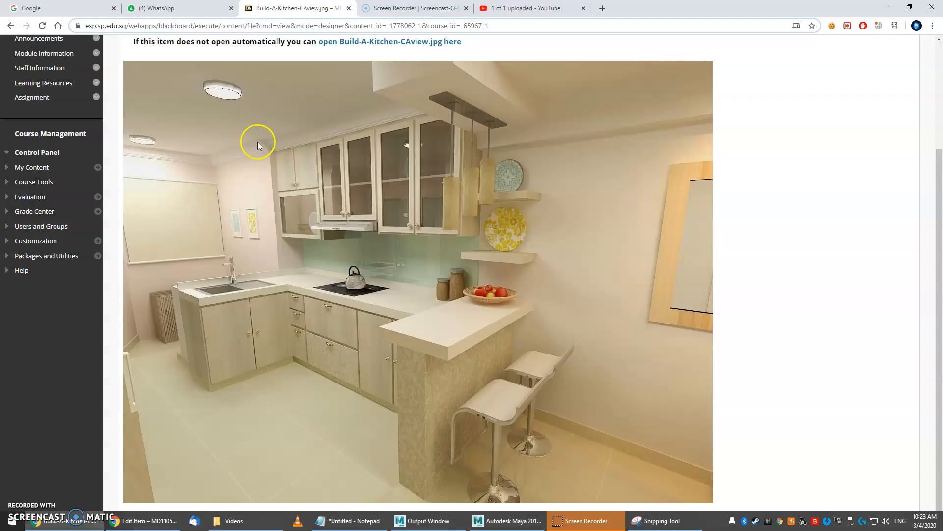
# Switch back to Maya and move the single outline vertex between the two near-left corners of the plane.
pyautogui.hotkey('alt', 'Tab')
pyautogui.keyDown('alt'); pyautogui.moveTo(522, 261); pyautogui.dragTo(462, 245); pyautogui.keyUp('alt')
pyautogui.moveTo(495, 206); pyautogui.dragTo(499, 191)
pyautogui.press('q')
pyautogui.moveTo(463, 212); pyautogui.dragTo(389, 220, button='right')
pyautogui.moveTo(365, 223); pyautogui.dragTo(396, 274)
pyautogui.press('w')
pyautogui.moveTo(336, 276); pyautogui.dragTo(324, 283)
pyautogui.press('q')
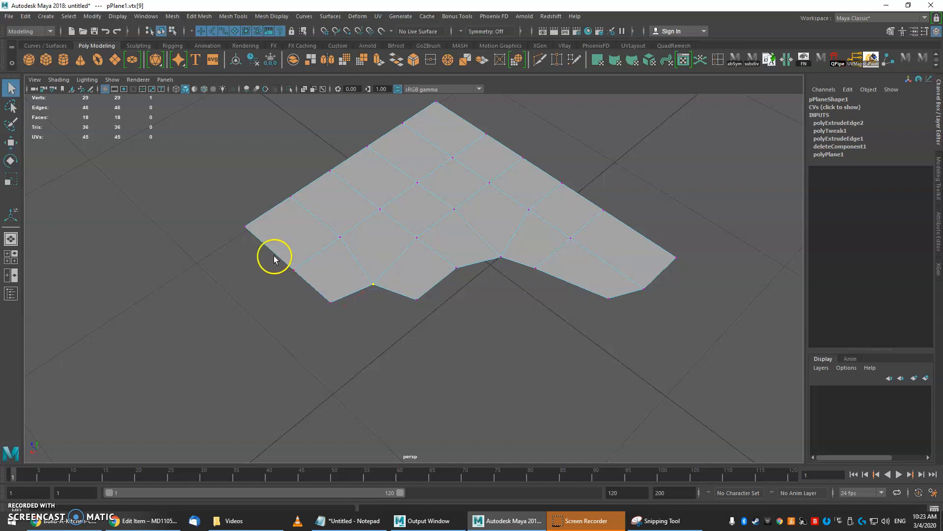
# Extrude the left end edge of the plane a short distance outward to form a small tab.
pyautogui.press('q')
pyautogui.moveTo(264, 250); pyautogui.dragTo(261, 226, button='right')
pyautogui.click(286, 256)
pyautogui.keyDown('alt'); pyautogui.moveTo(286, 256); pyautogui.dragTo(354, 258, button='middle'); pyautogui.keyUp('alt')
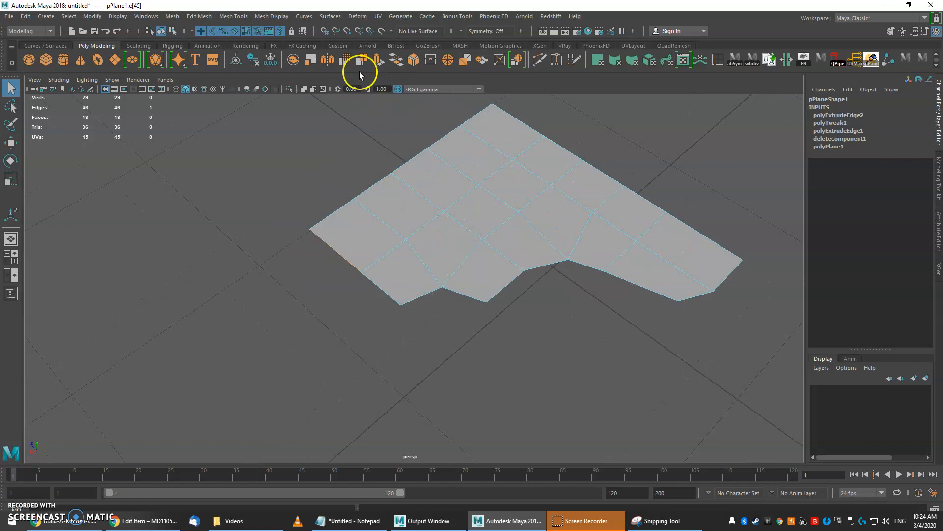
pyautogui.hotkey('ctrl', 'e')
pyautogui.click(312, 269)
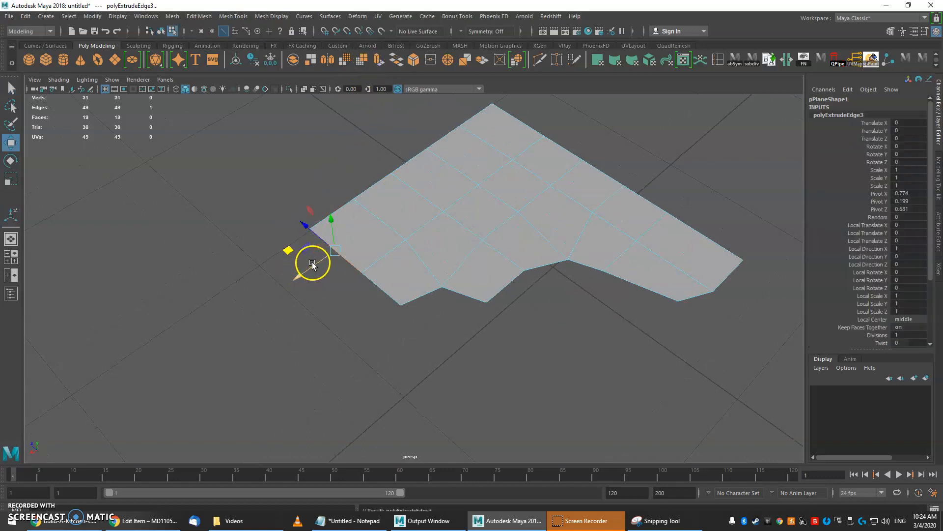
pyautogui.moveTo(312, 270); pyautogui.dragTo(291, 284)
pyautogui.press('q')
# Return to object mode and raise the whole plane to a Translate Y of about 2.934.
pyautogui.moveTo(441, 199); pyautogui.dragTo(468, 184, button='right')
pyautogui.scroll(-3, 487, 230)
pyautogui.keyDown('alt'); pyautogui.moveTo(486, 230); pyautogui.dragTo(501, 252); pyautogui.keyUp('alt')
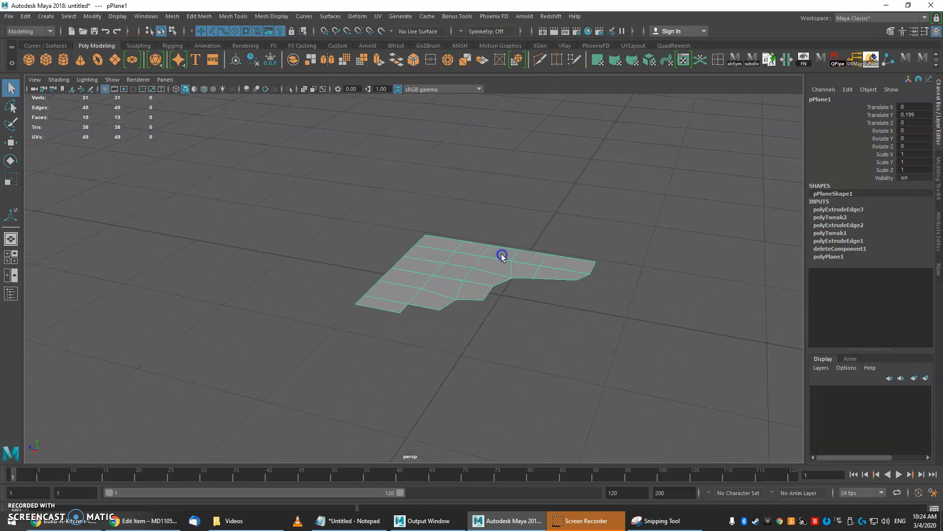
pyautogui.press('w')
pyautogui.click(484, 236)
pyautogui.keyDown('alt'); pyautogui.moveTo(508, 231); pyautogui.dragTo(471, 272, button='middle'); pyautogui.keyUp('alt')
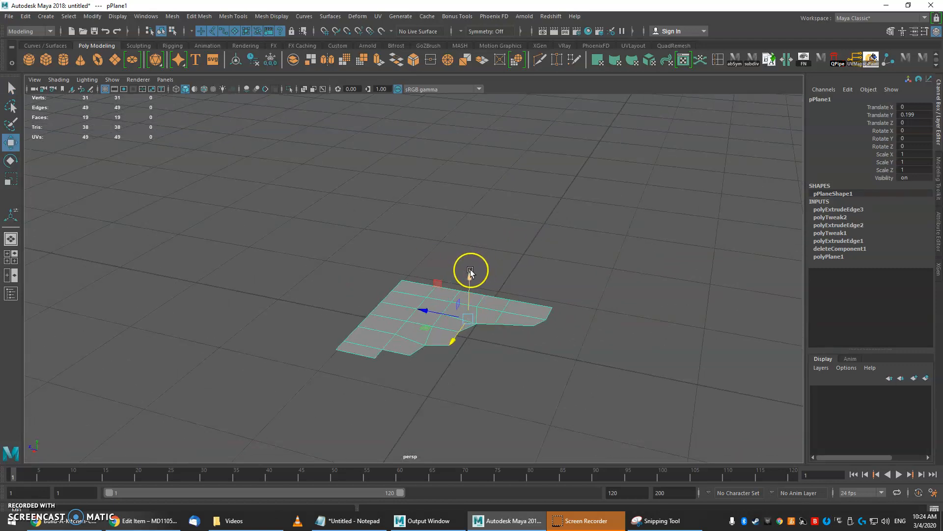
pyautogui.moveTo(469, 288); pyautogui.dragTo(492, 185)
pyautogui.keyDown('alt'); pyautogui.moveTo(492, 185); pyautogui.dragTo(410, 185, button='right'); pyautogui.keyUp('alt')
pyautogui.moveTo(449, 193); pyautogui.dragTo(459, 115)
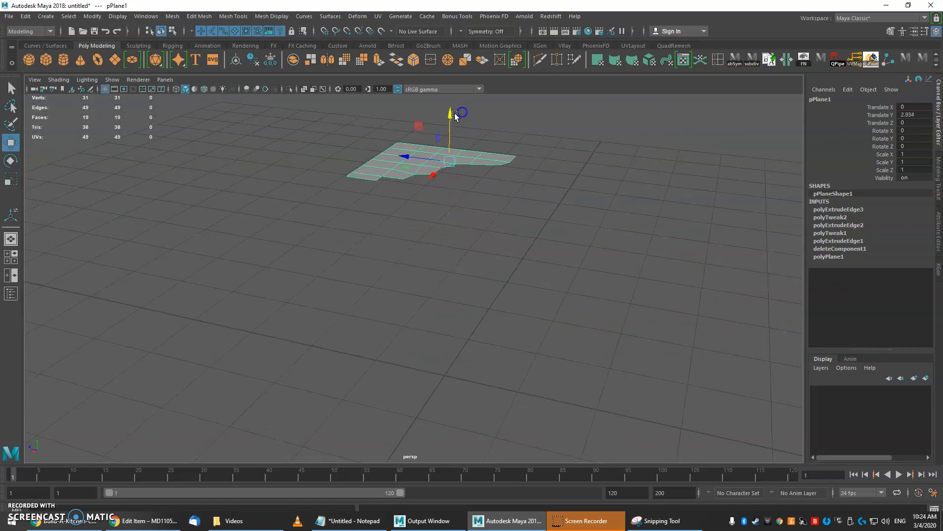
# Extrude all the plane's faces far downward through the grid into a tall column and return to object mode.
pyautogui.click(377, 61)
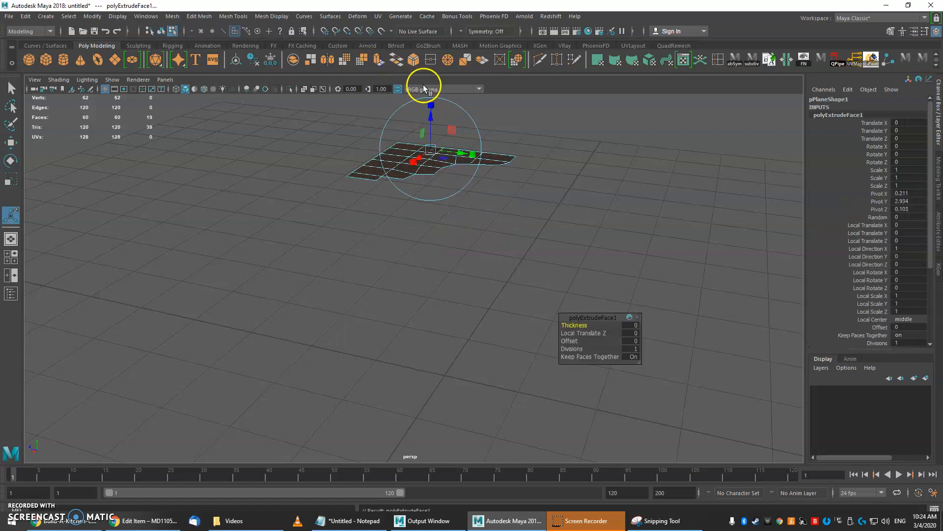
pyautogui.click(11, 144)
pyautogui.moveTo(432, 118); pyautogui.dragTo(430, 200)
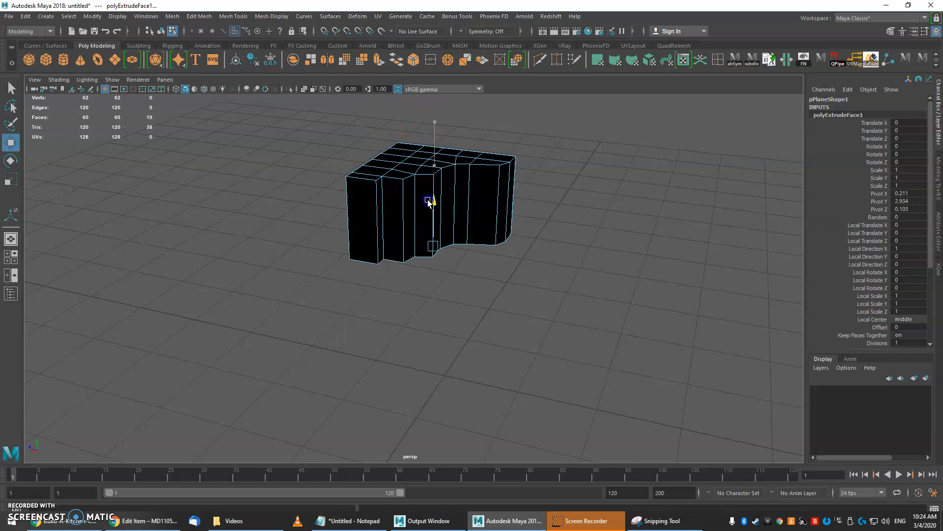
pyautogui.moveTo(429, 201)
pyautogui.mouseDown()
pyautogui.moveTo(436, 143)
pyautogui.moveTo(435, 187)
pyautogui.mouseUp()
pyautogui.keyDown('alt'); pyautogui.moveTo(434, 170); pyautogui.dragTo(450, 207, button='middle'); pyautogui.keyUp('alt')
pyautogui.scroll(-2, 432, 267)
pyautogui.keyDown('alt'); pyautogui.moveTo(449, 207); pyautogui.dragTo(410, 132, button='right'); pyautogui.keyUp('alt')
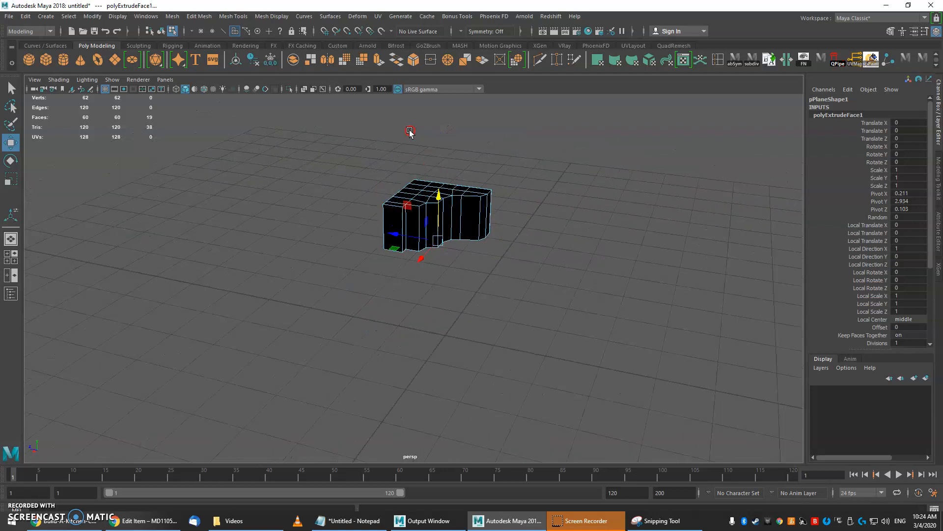
pyautogui.keyDown('alt'); pyautogui.moveTo(411, 133); pyautogui.dragTo(413, 95, button='middle'); pyautogui.keyUp('alt')
pyautogui.keyDown('alt'); pyautogui.moveTo(414, 96); pyautogui.dragTo(476, 168, button='right'); pyautogui.keyUp('alt')
pyautogui.moveTo(444, 128); pyautogui.dragTo(446, 408)
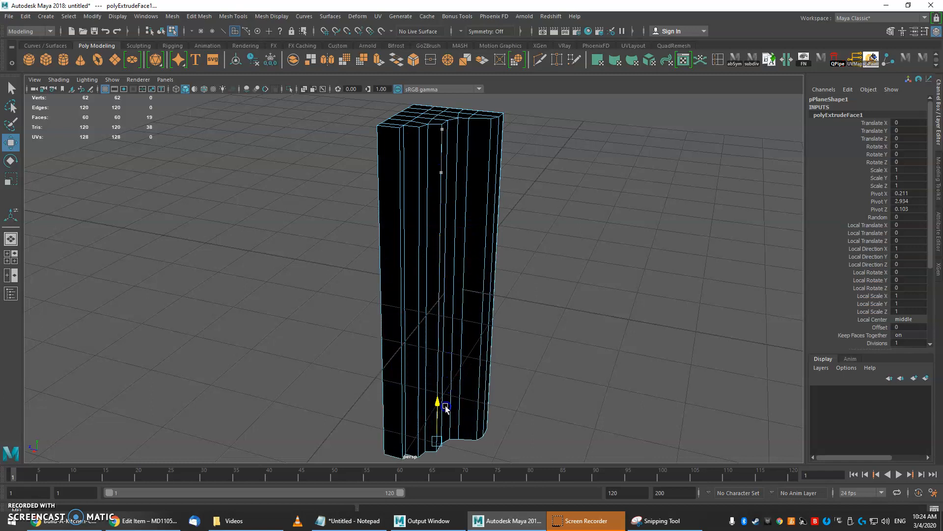
pyautogui.press('q')
pyautogui.moveTo(437, 179); pyautogui.dragTo(477, 126, button='right')
pyautogui.click(468, 169)
# Check the kitchen photo in the browser and examine the black-shaded column from several sides.
pyautogui.keyDown('alt'); pyautogui.moveTo(516, 191); pyautogui.dragTo(495, 199); pyautogui.keyUp('alt')
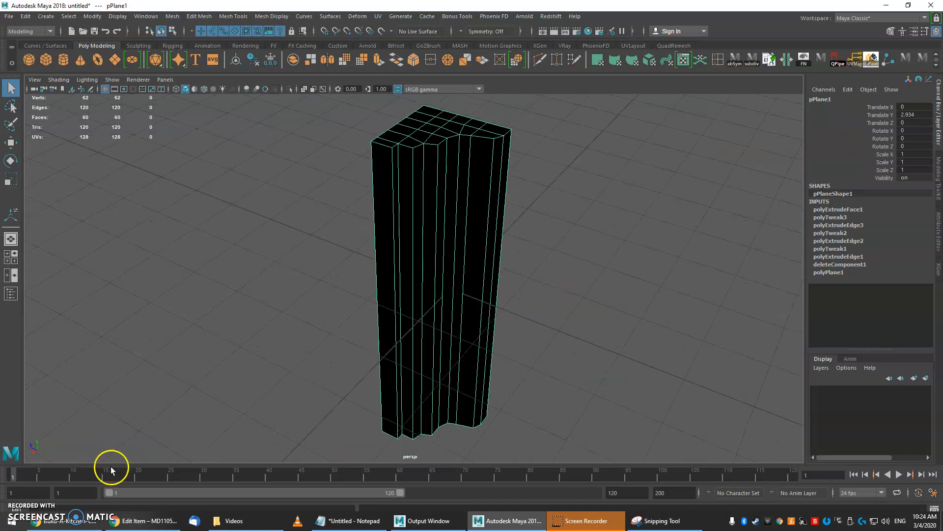
pyautogui.click(64, 519)
pyautogui.keyDown('alt'); pyautogui.moveTo(480, 211); pyautogui.dragTo(331, 320); pyautogui.keyUp('alt')
pyautogui.keyDown('alt'); pyautogui.moveTo(331, 320); pyautogui.dragTo(349, 310, button='right'); pyautogui.keyUp('alt')
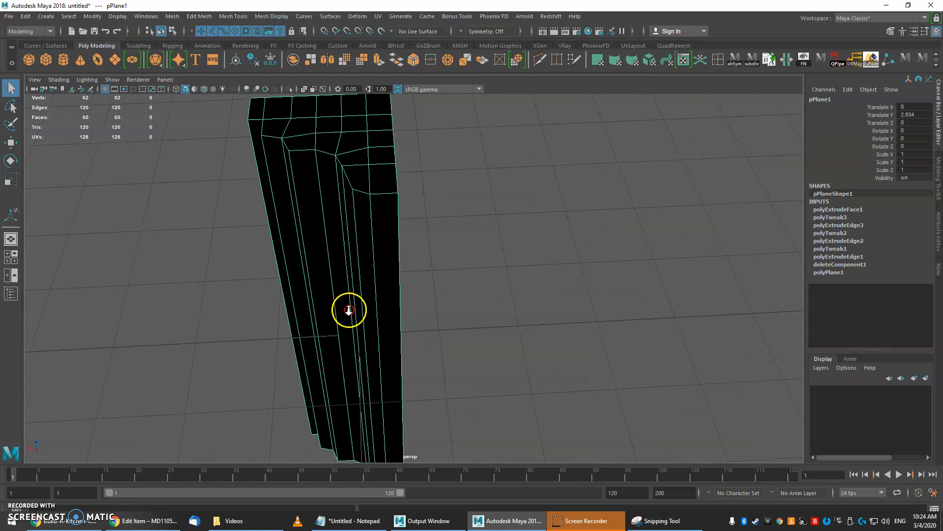
pyautogui.keyDown('alt'); pyautogui.moveTo(349, 310); pyautogui.dragTo(451, 324); pyautogui.keyUp('alt')
pyautogui.keyDown('alt'); pyautogui.moveTo(450, 325); pyautogui.dragTo(419, 286, button='right'); pyautogui.keyUp('alt')
pyautogui.keyDown('alt'); pyautogui.moveTo(419, 287); pyautogui.dragTo(412, 290); pyautogui.keyUp('alt')
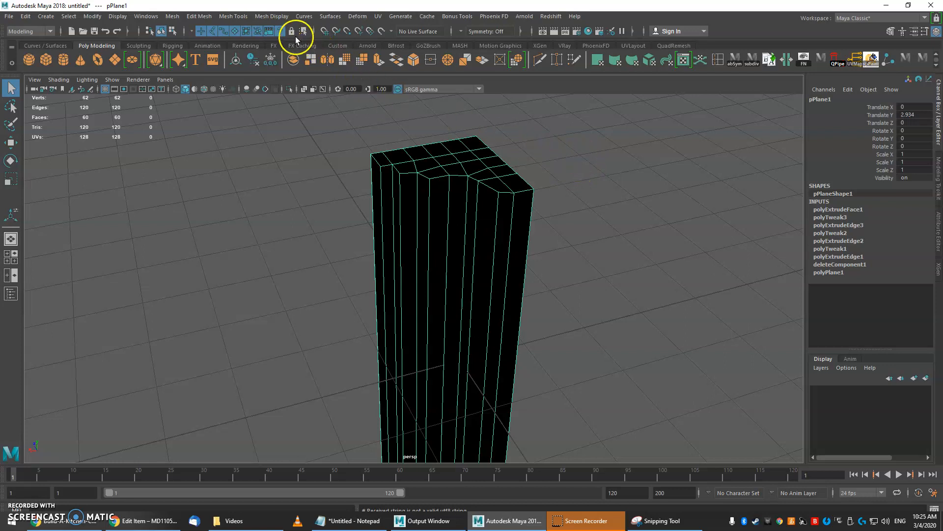
# Reverse the column's face normals and return to object mode with the column selected.
pyautogui.click(332, 17)
pyautogui.click(346, 16)
pyautogui.click(352, 17)
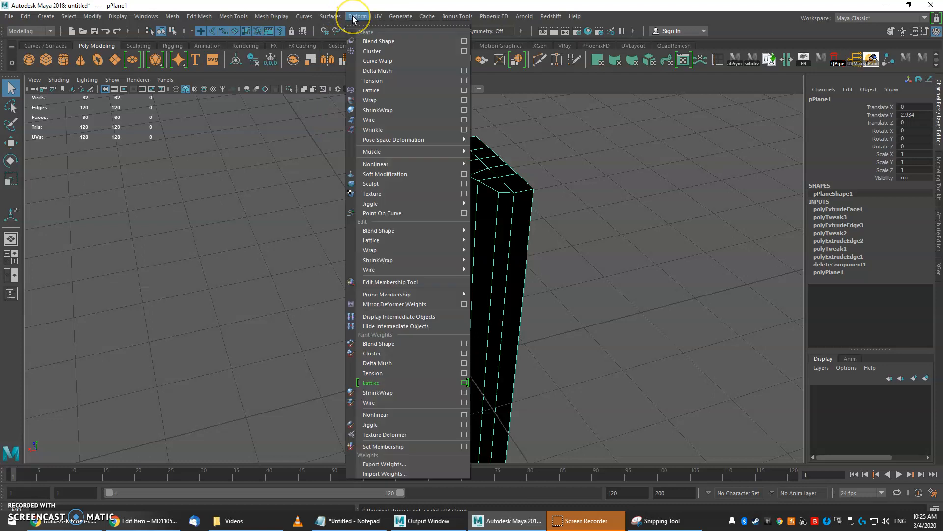
pyautogui.click(278, 17)
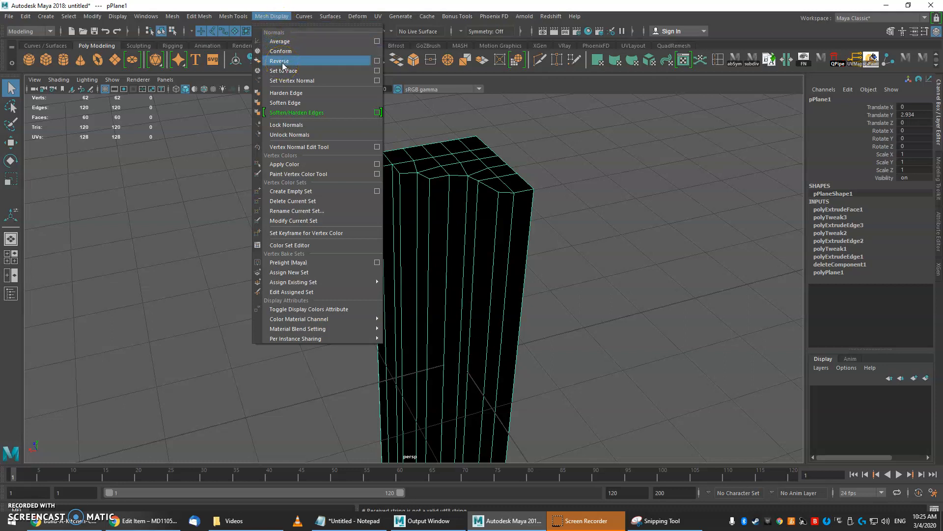
pyautogui.click(282, 61)
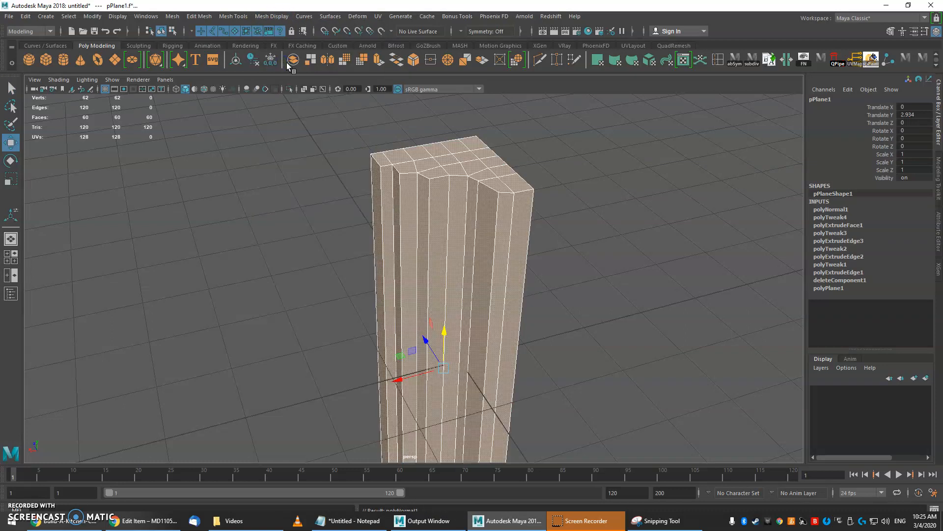
pyautogui.rightClick(435, 166)
pyautogui.click(454, 163)
pyautogui.click(480, 178)
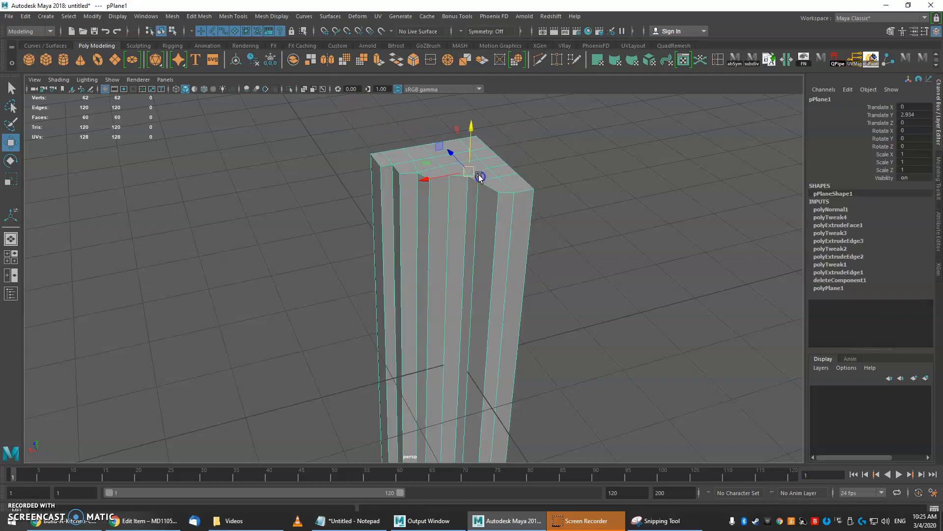
# Preview the column smoothed, restore the unsmoothed display, and check the kitchen photo in the browser before returning to Maya.
pyautogui.keyDown('alt'); pyautogui.moveTo(515, 201); pyautogui.dragTo(486, 189); pyautogui.keyUp('alt')
pyautogui.keyDown('alt'); pyautogui.moveTo(485, 189); pyautogui.dragTo(436, 187, button='right'); pyautogui.keyUp('alt')
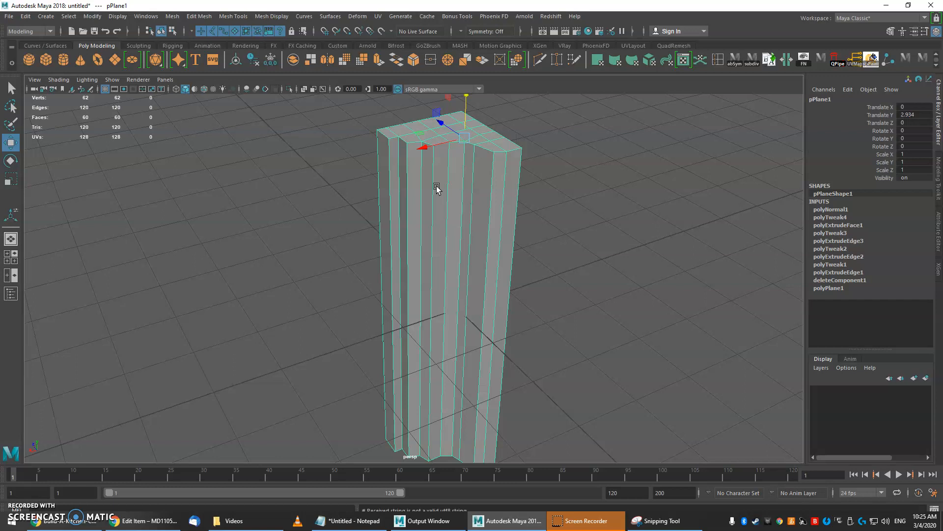
pyautogui.moveTo(449, 172)
pyautogui.keyDown('alt'); pyautogui.mouseDown()
pyautogui.moveTo(485, 205)
pyautogui.moveTo(459, 182)
pyautogui.moveTo(449, 190)
pyautogui.mouseUp(); pyautogui.keyUp('alt')
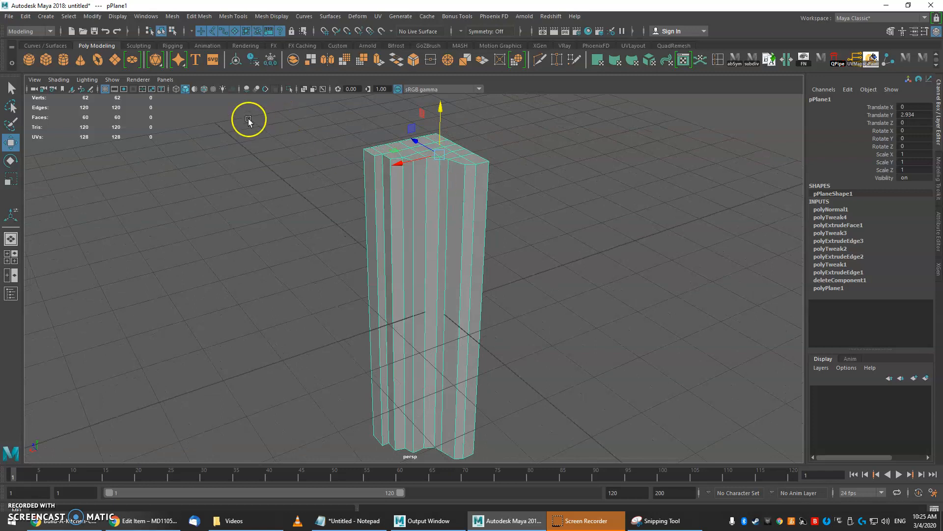
pyautogui.press('3')
pyautogui.keyDown('alt'); pyautogui.moveTo(527, 178); pyautogui.dragTo(617, 290); pyautogui.keyUp('alt')
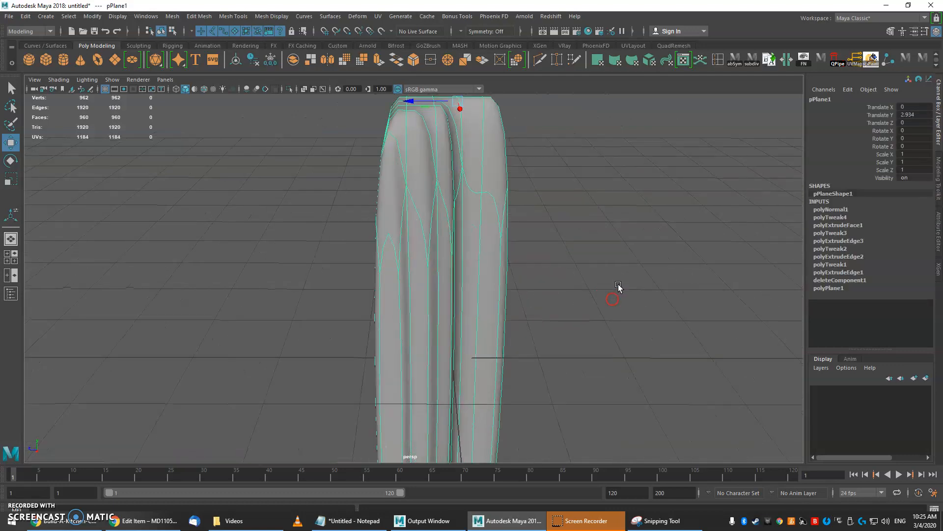
pyautogui.press('1')
pyautogui.click(59, 523)
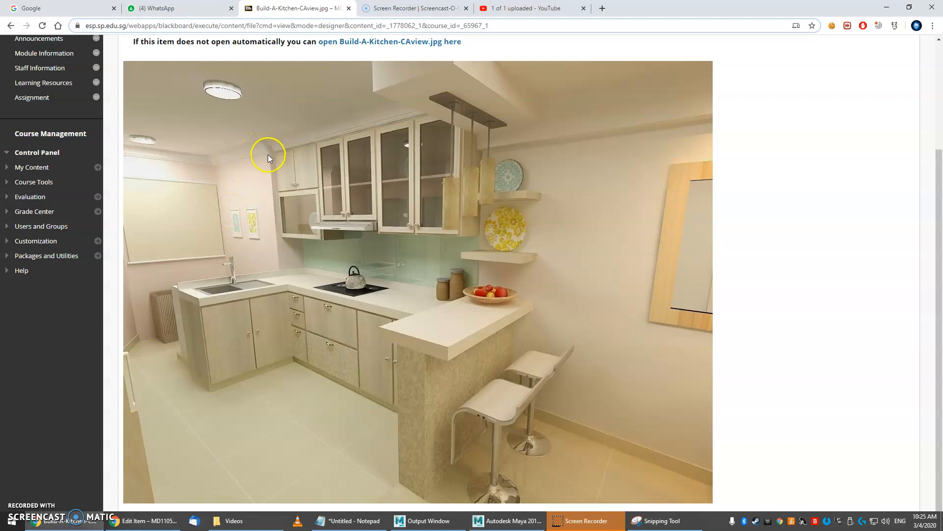
pyautogui.hotkey('alt', 'Tab')
# Insert three edge loops around the column, one close beneath the top edge and two spaced farther down.
pyautogui.keyDown('alt'); pyautogui.moveTo(445, 190); pyautogui.dragTo(411, 213); pyautogui.keyUp('alt')
pyautogui.click(719, 60)
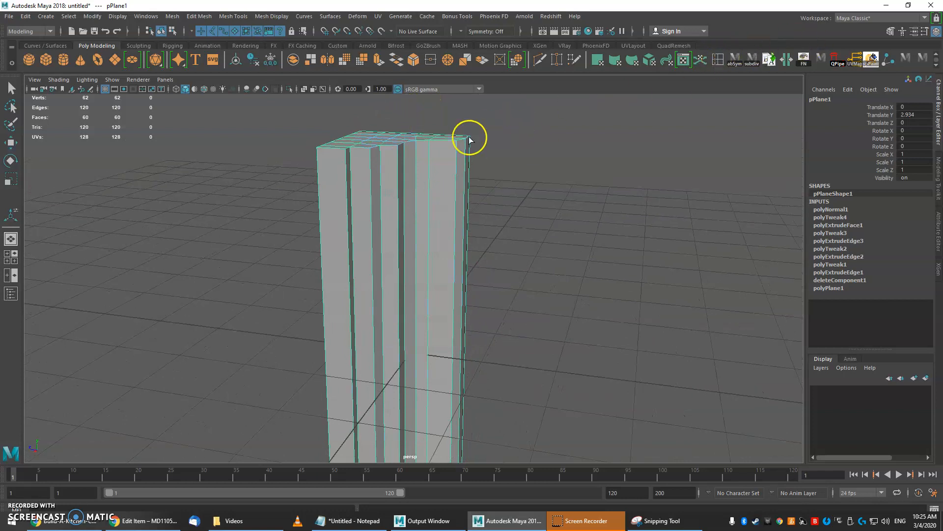
pyautogui.click(372, 155)
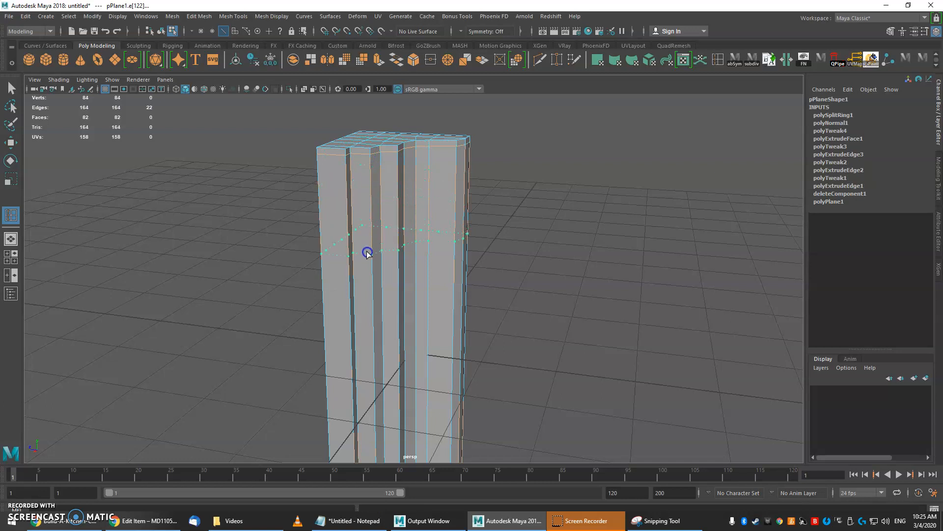
pyautogui.click(368, 214)
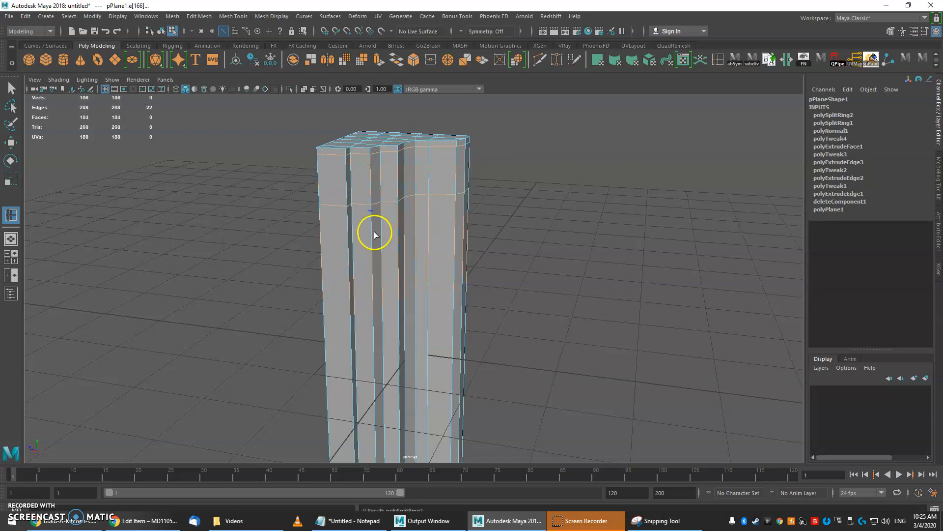
pyautogui.click(373, 279)
# Insert three more edge loops around the lower part of the column, the last one close to the bottom edge.
pyautogui.keyDown('alt'); pyautogui.moveTo(383, 275); pyautogui.dragTo(405, 154, button='middle'); pyautogui.keyUp('alt')
pyautogui.keyDown('alt'); pyautogui.moveTo(404, 154); pyautogui.dragTo(372, 202, button='right'); pyautogui.keyUp('alt')
pyautogui.click(400, 237)
pyautogui.moveTo(397, 260); pyautogui.dragTo(400, 237)
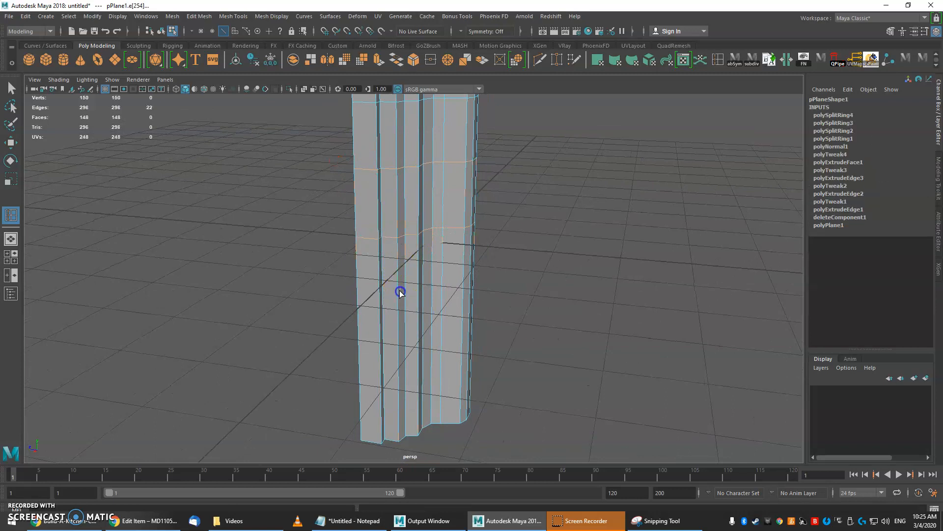
pyautogui.click(400, 346)
pyautogui.keyDown('alt'); pyautogui.moveTo(400, 346); pyautogui.dragTo(395, 271, button='middle'); pyautogui.keyUp('alt')
pyautogui.keyDown('alt'); pyautogui.moveTo(395, 271); pyautogui.dragTo(416, 310, button='right'); pyautogui.keyUp('alt')
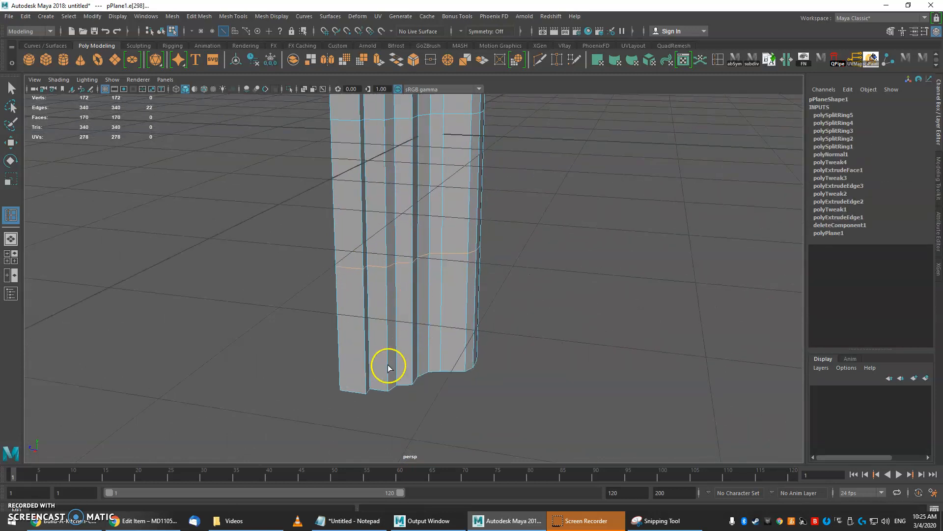
pyautogui.click(387, 382)
# Display the column with smooth mesh preview and return to object mode.
pyautogui.keyDown('alt'); pyautogui.moveTo(400, 270); pyautogui.dragTo(413, 234); pyautogui.keyUp('alt')
pyautogui.keyDown('alt'); pyautogui.moveTo(414, 230); pyautogui.dragTo(452, 303, button='right'); pyautogui.keyUp('alt')
pyautogui.press('3')
pyautogui.keyDown('alt'); pyautogui.moveTo(452, 303); pyautogui.dragTo(416, 231); pyautogui.keyUp('alt')
pyautogui.press('q')
pyautogui.moveTo(372, 168); pyautogui.dragTo(407, 155, button='right')
# Select the smoothed column and delete its construction history.
pyautogui.click(511, 201)
pyautogui.keyDown('alt'); pyautogui.moveTo(511, 202); pyautogui.dragTo(273, 139); pyautogui.keyUp('alt')
pyautogui.click(408, 216)
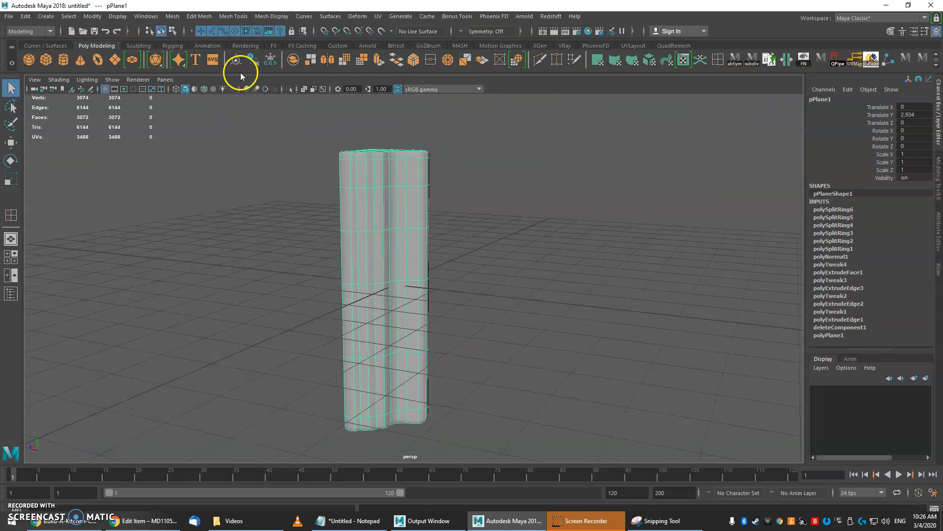
pyautogui.click(252, 59)
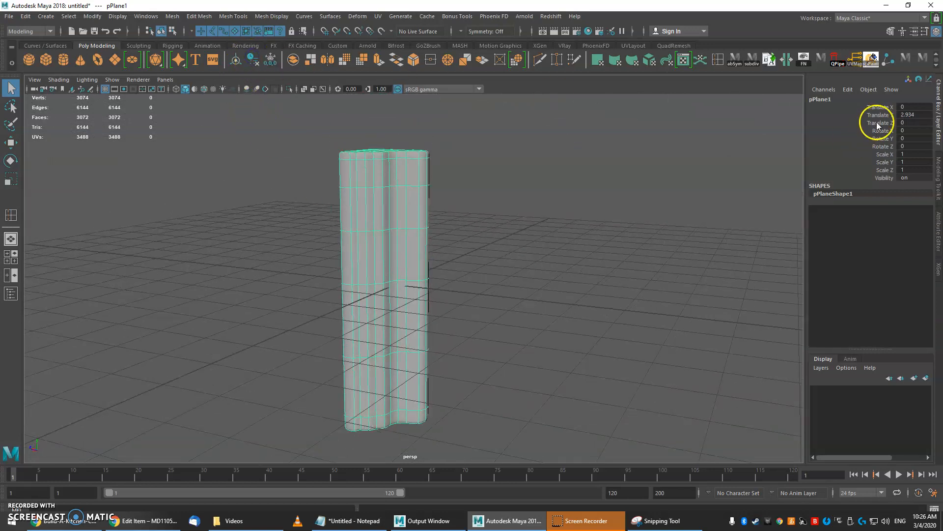
# Freeze the column's transformations, center its pivot, and activate the Move tool.
pyautogui.click(276, 59)
pyautogui.click(239, 59)
pyautogui.keyDown('alt'); pyautogui.moveTo(417, 177); pyautogui.dragTo(397, 176); pyautogui.keyUp('alt')
pyautogui.press('w')
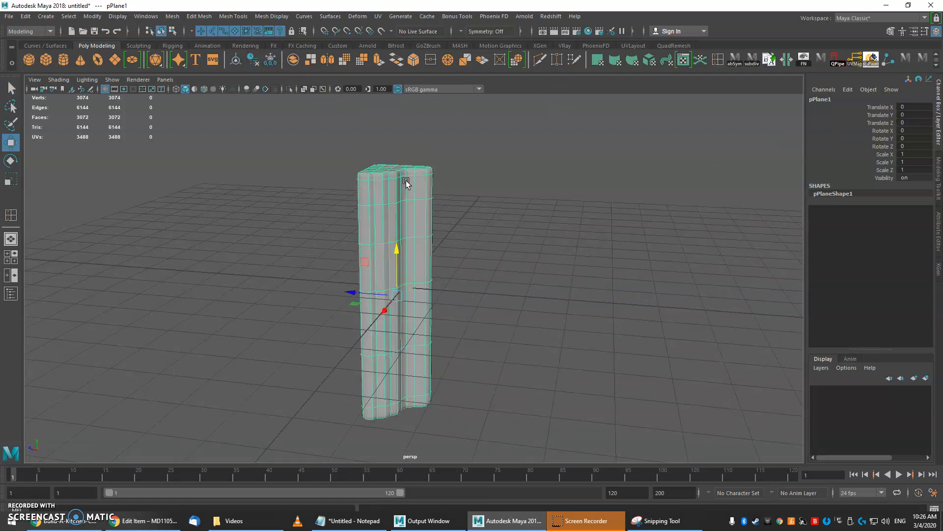